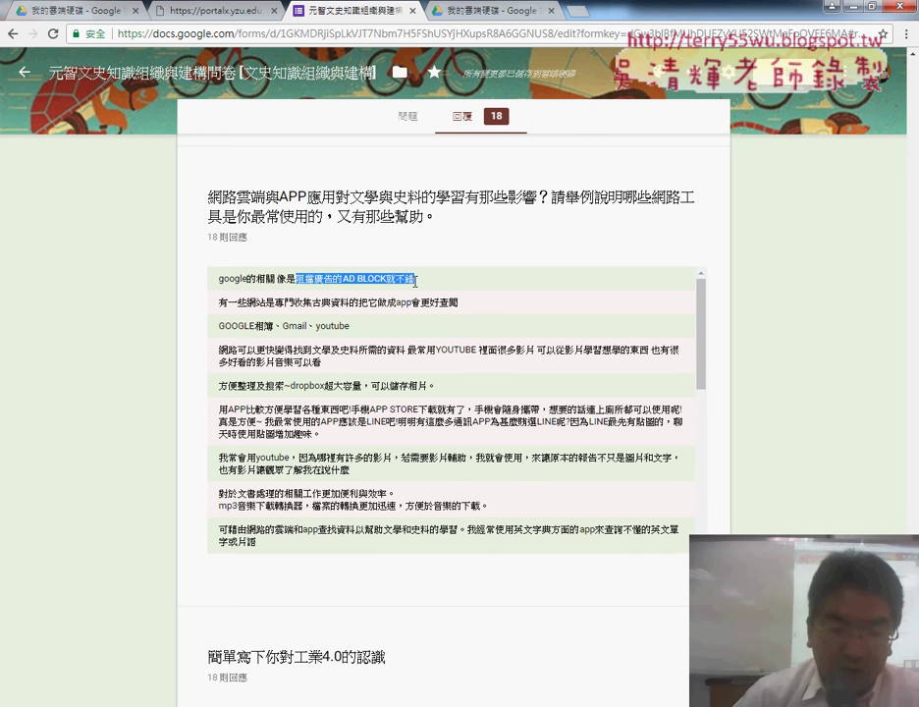
# Review the survey's summarized answers and charts, and return to the form's question list
pyautogui.scroll(-3, 683, 403)
pyautogui.scroll(-6, 683, 402)
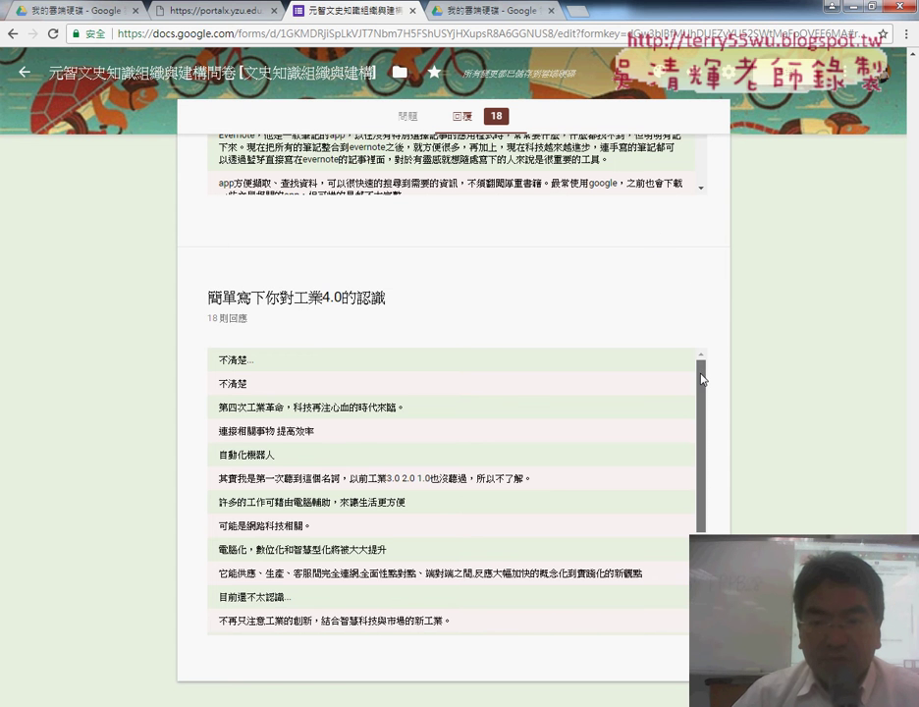
pyautogui.scroll(20, 742, 236)
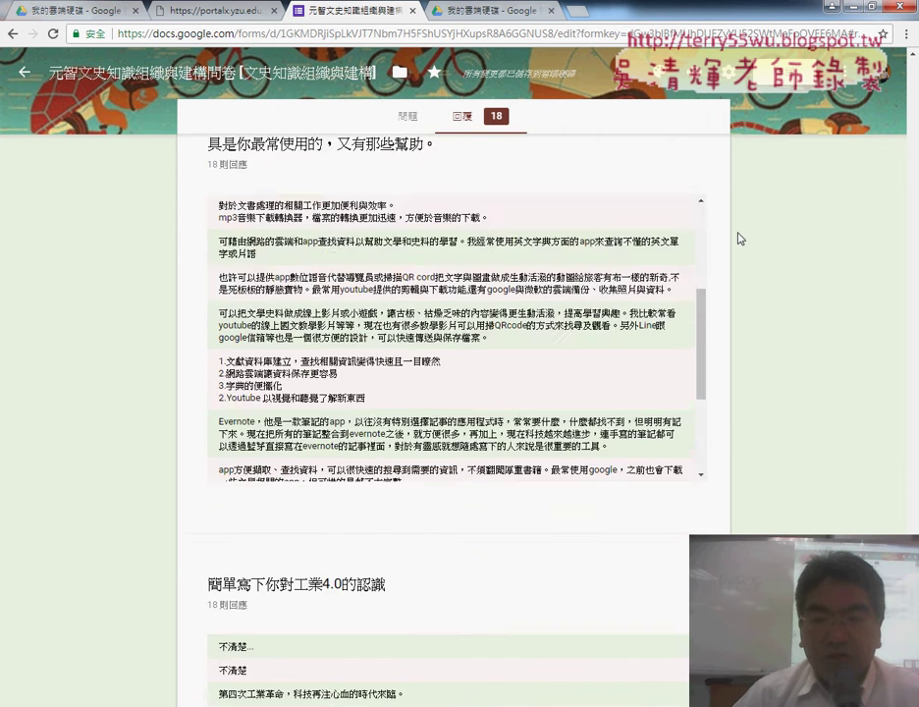
pyautogui.scroll(10, 742, 230)
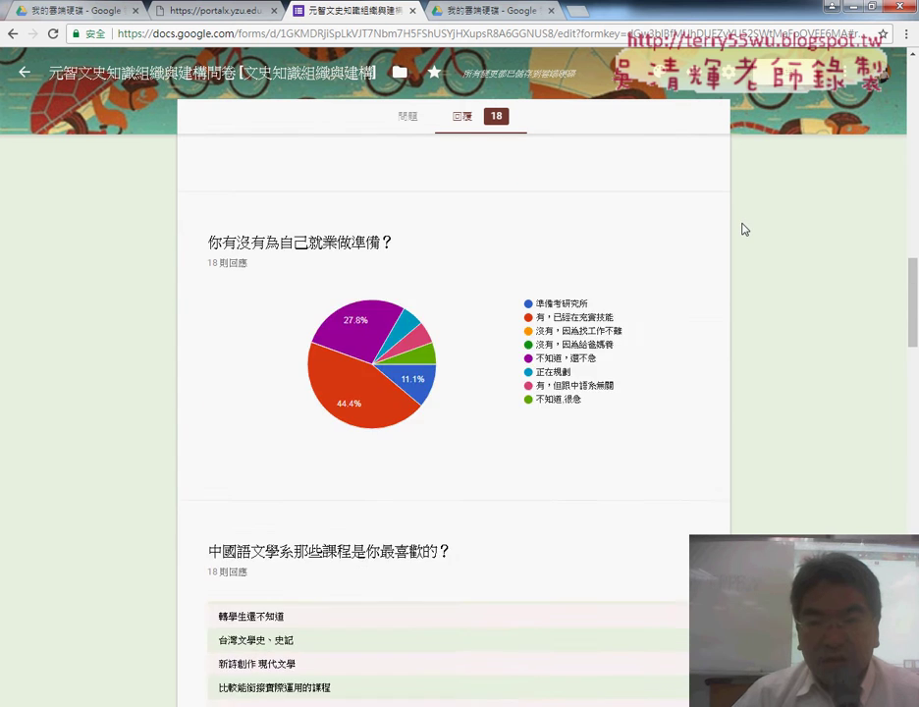
pyautogui.click(405, 116)
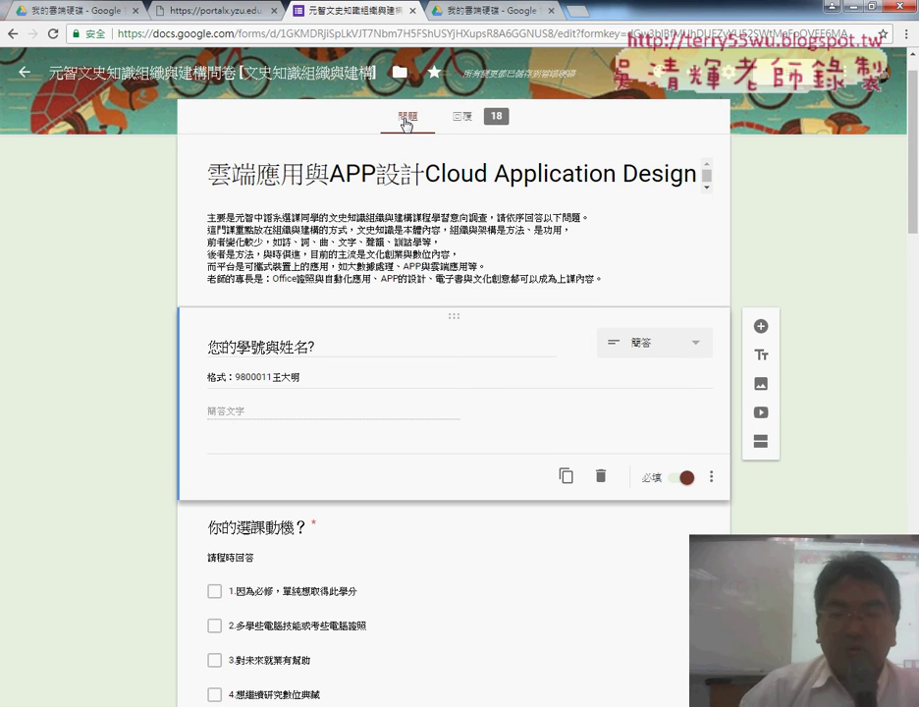
# Switch to Google Drive and create a new blank Google Form
pyautogui.click(482, 8)
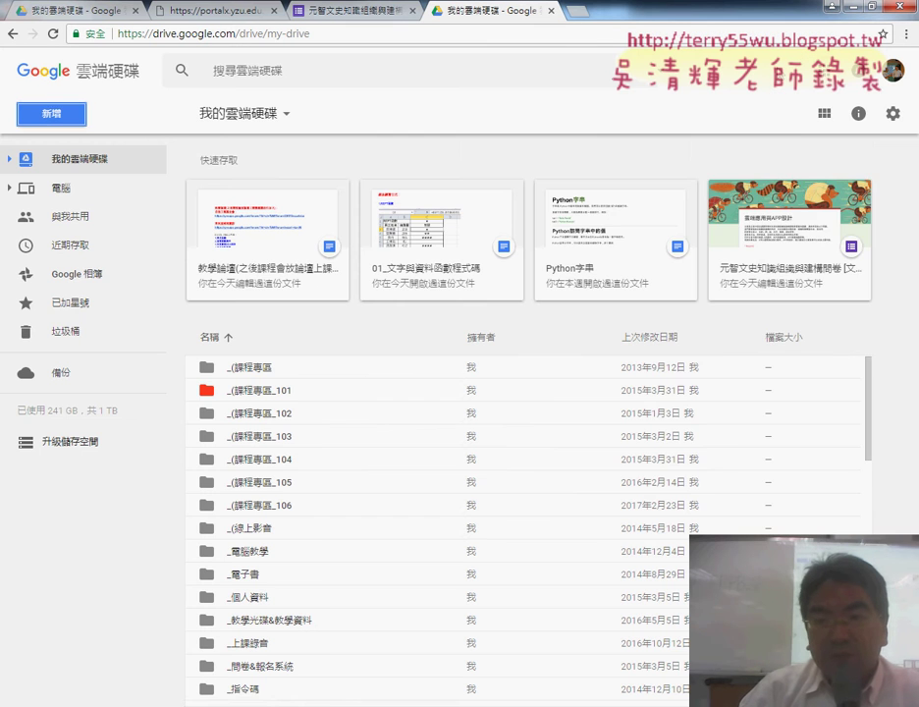
pyautogui.click(825, 113)
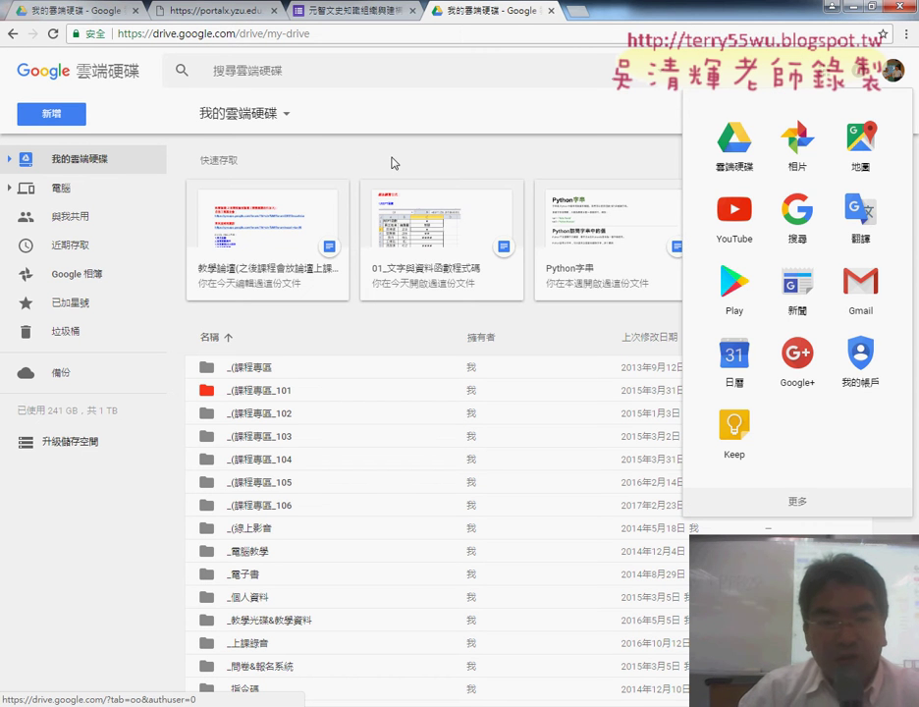
pyautogui.click(74, 120)
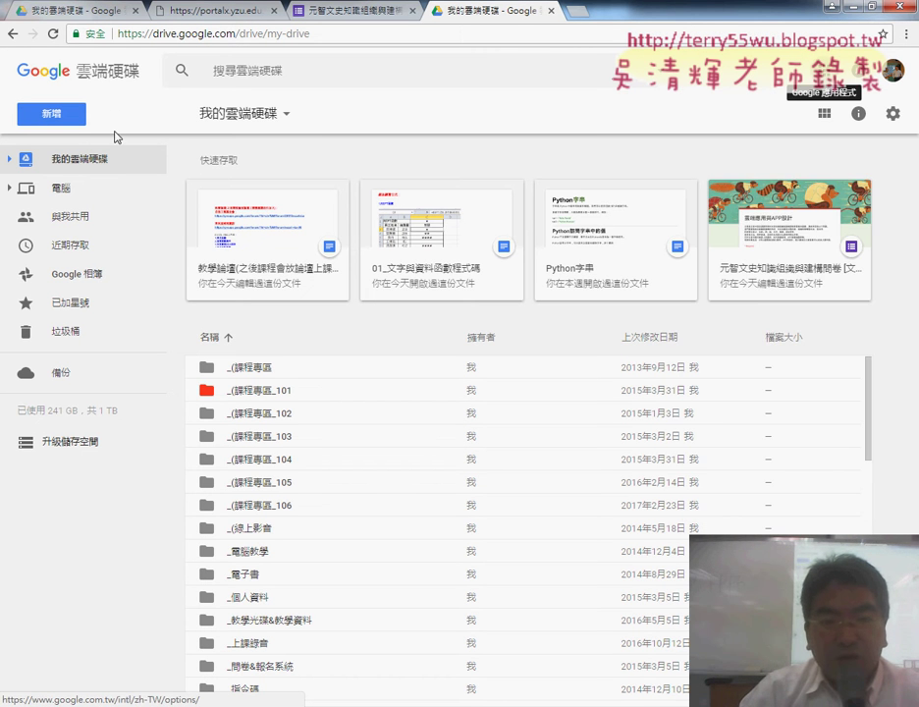
pyautogui.click(66, 122)
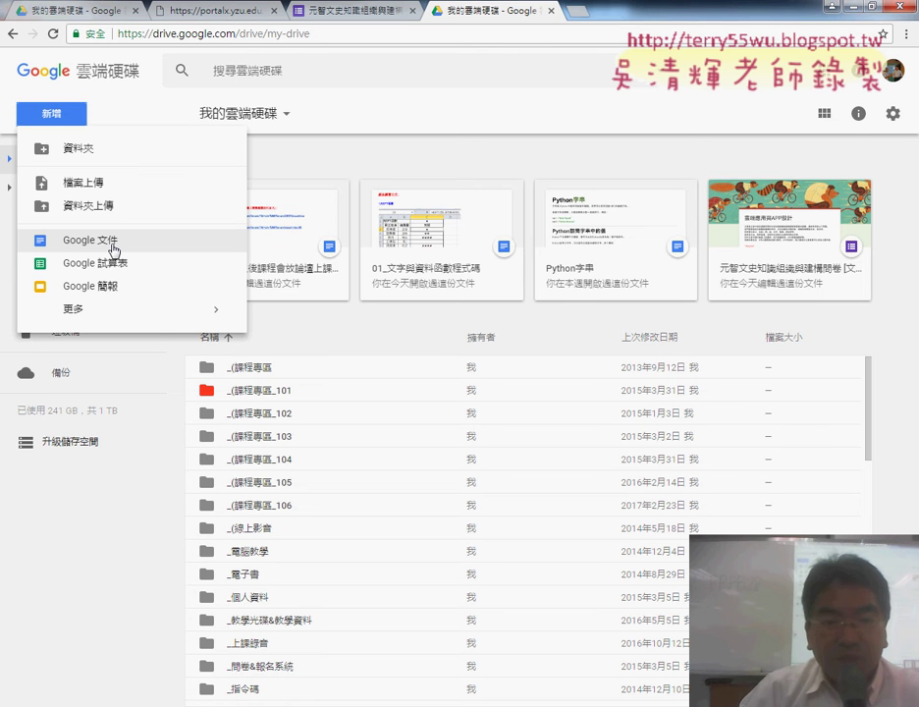
pyautogui.moveTo(154, 313)
pyautogui.click(292, 325)
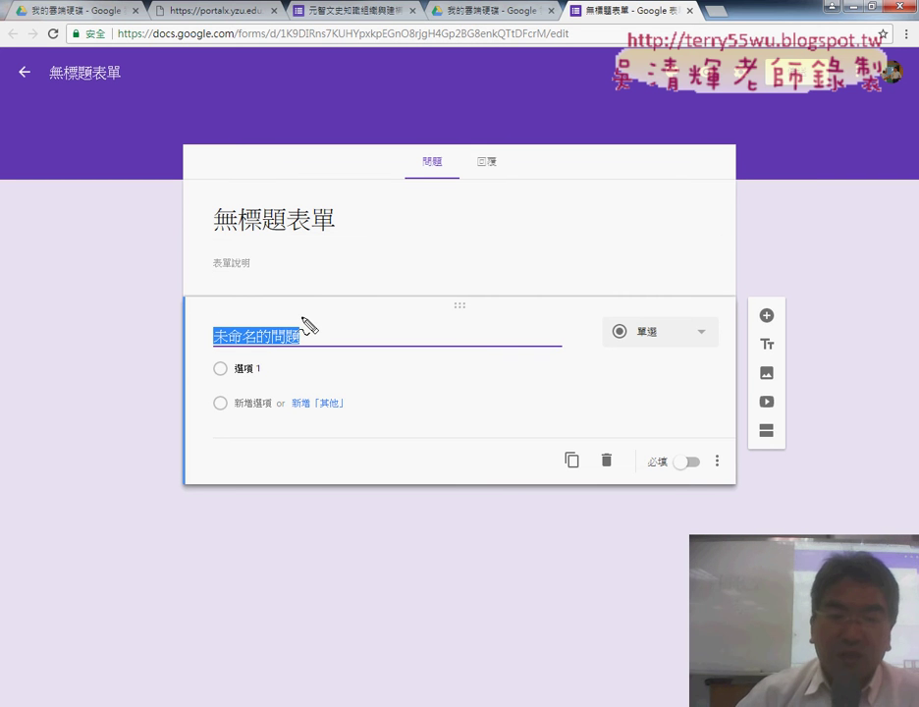
# Examine the new form's question section, title and description fields, and the available question types
pyautogui.moveTo(437, 186)
pyautogui.mouseDown()
pyautogui.moveTo(410, 189)
pyautogui.moveTo(465, 174)
pyautogui.moveTo(440, 191)
pyautogui.mouseUp()
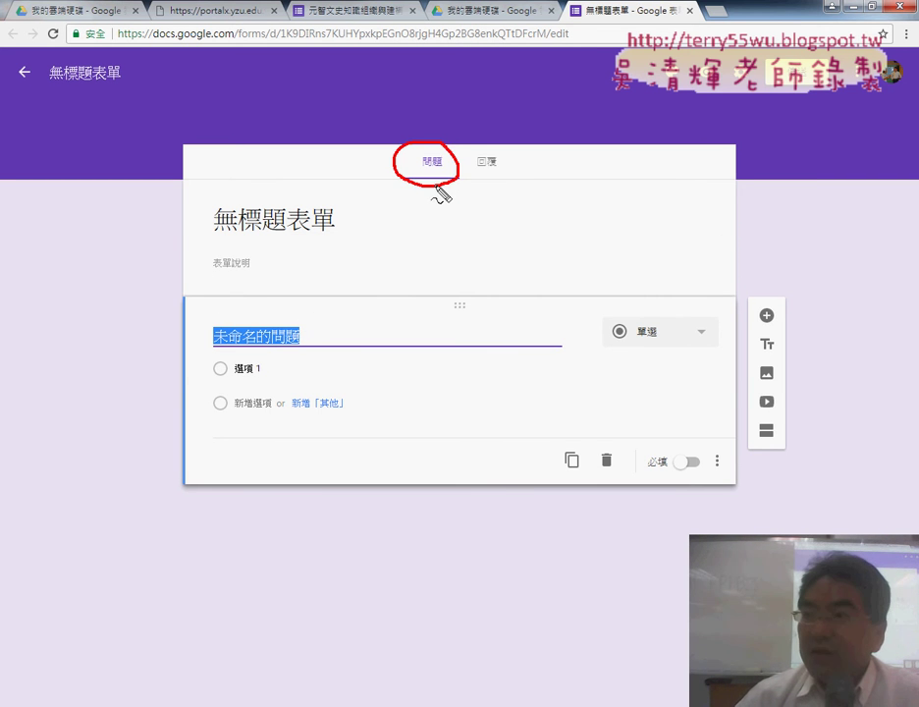
pyautogui.moveTo(298, 240)
pyautogui.mouseDown()
pyautogui.moveTo(242, 230)
pyautogui.moveTo(285, 234)
pyautogui.moveTo(285, 292)
pyautogui.mouseUp()
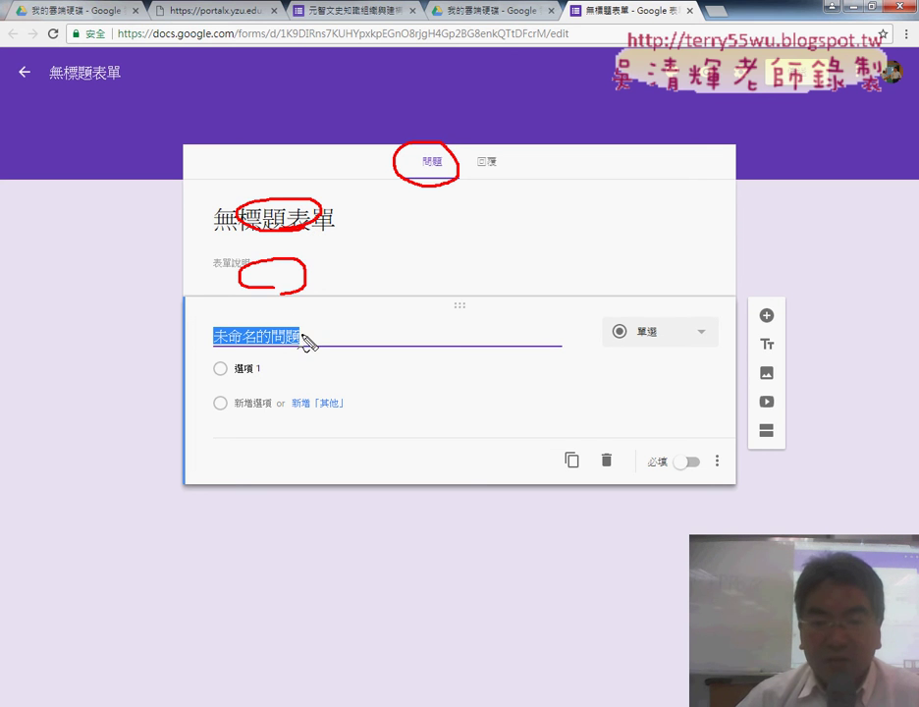
pyautogui.click(252, 374)
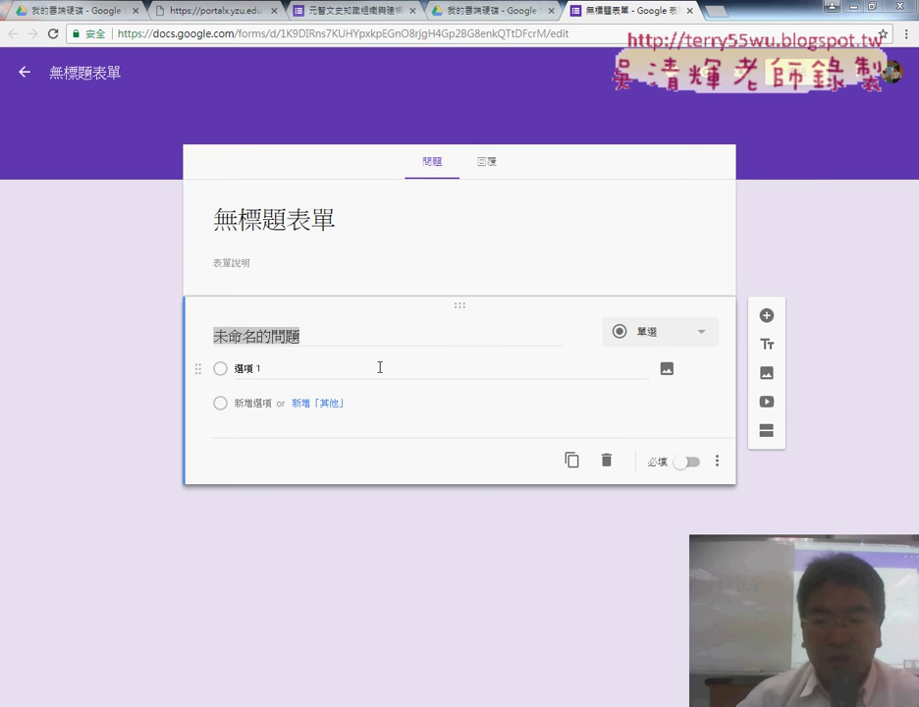
pyautogui.click(695, 337)
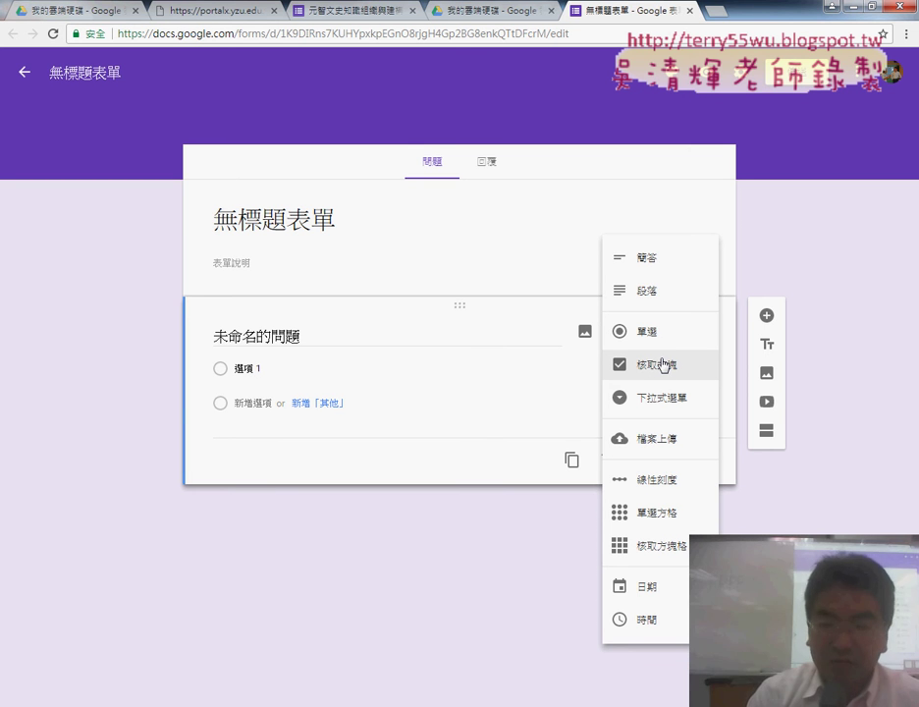
pyautogui.moveTo(656, 252); pyautogui.dragTo(641, 267)
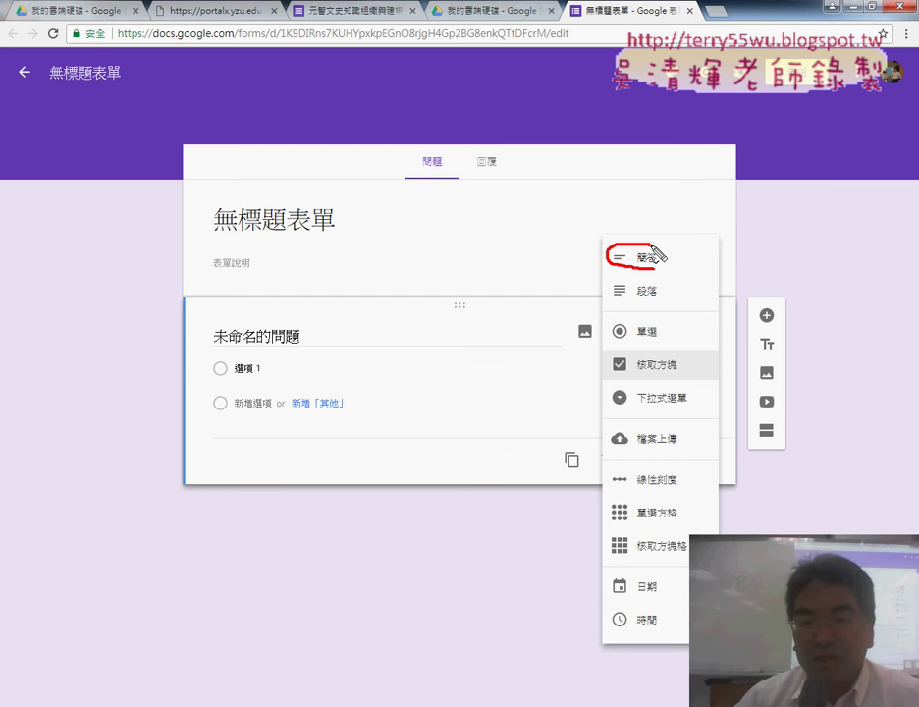
pyautogui.moveTo(662, 322)
pyautogui.mouseDown()
pyautogui.moveTo(626, 351)
pyautogui.moveTo(660, 325)
pyautogui.mouseUp()
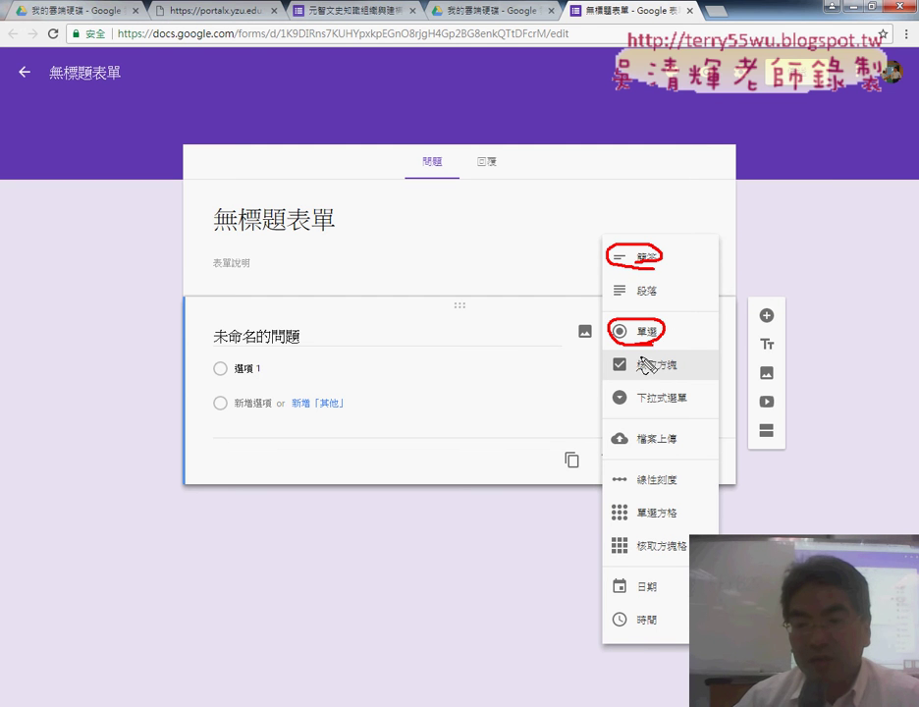
pyautogui.moveTo(657, 374)
pyautogui.mouseDown()
pyautogui.moveTo(617, 378)
pyautogui.moveTo(666, 368)
pyautogui.mouseUp()
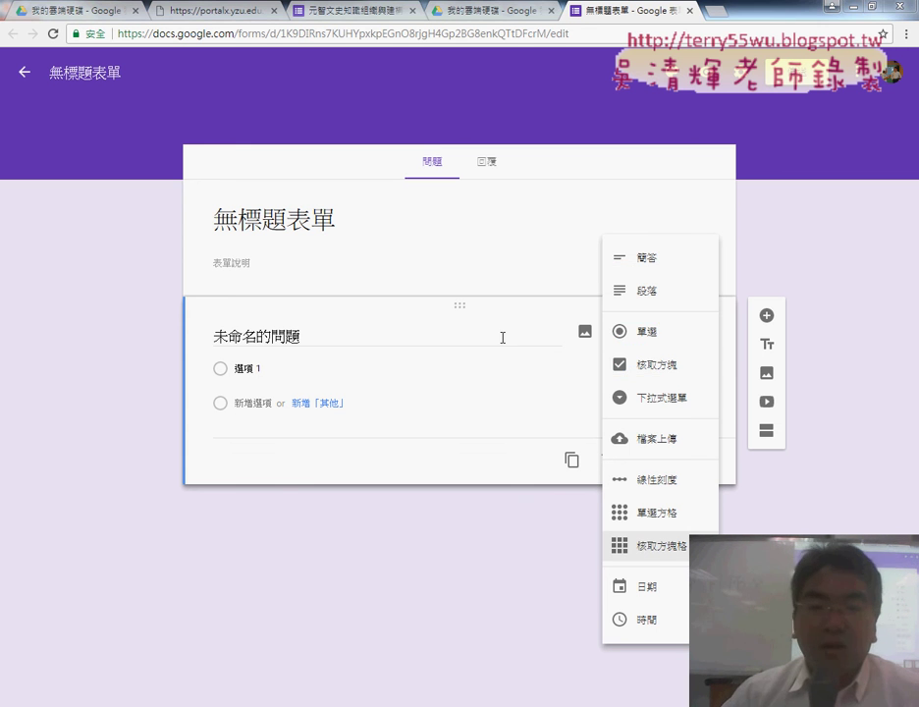
pyautogui.click(295, 233)
pyautogui.click(301, 260)
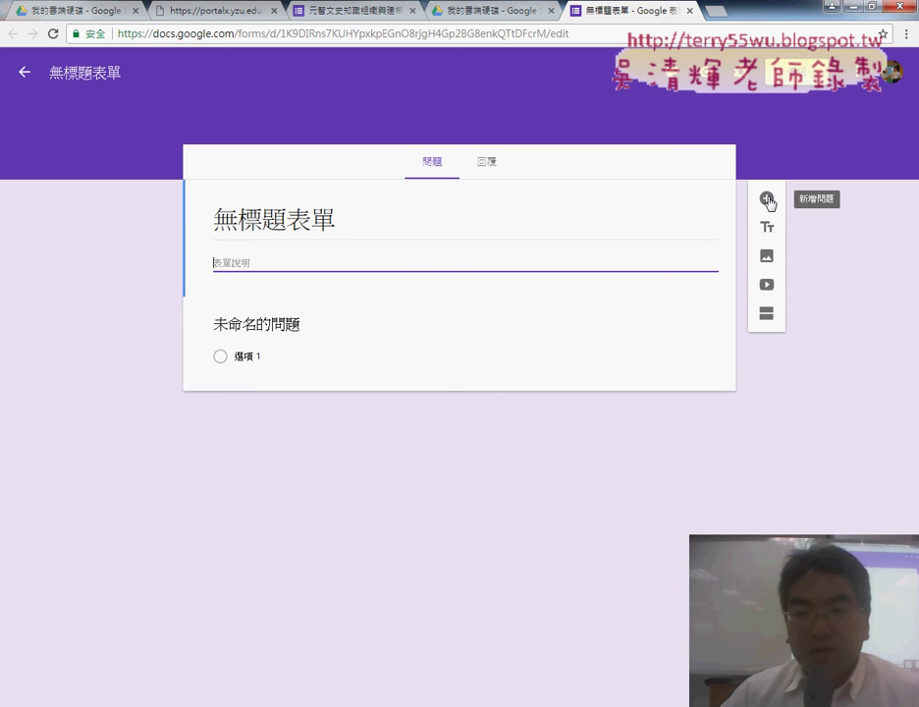
# Set the type of the question 未命名的問題 to 簡答 and add two blank questions below it
pyautogui.click(601, 309)
pyautogui.click(667, 269)
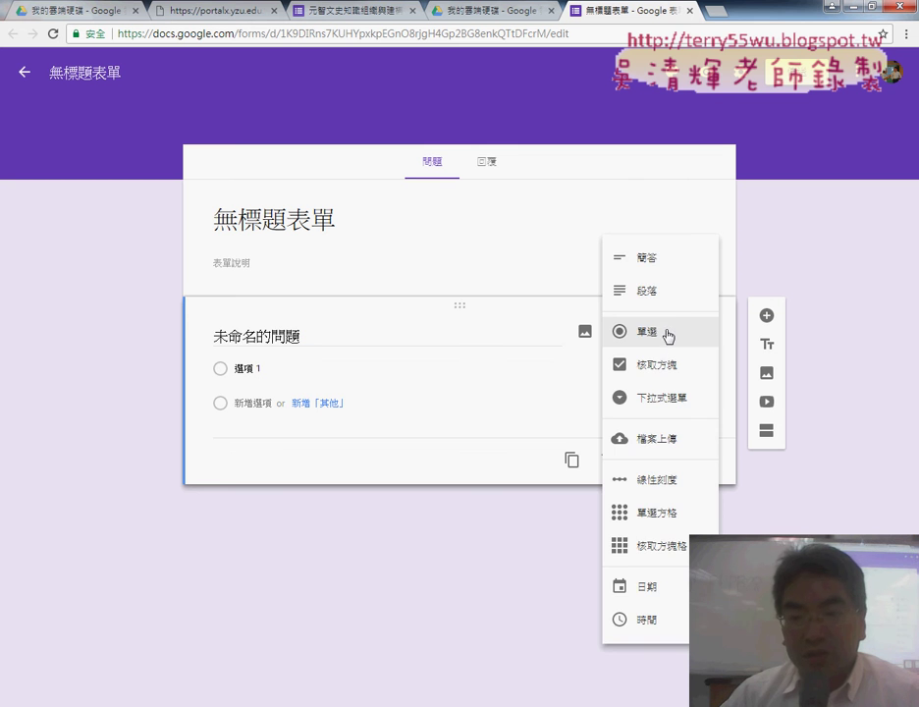
pyautogui.click(669, 258)
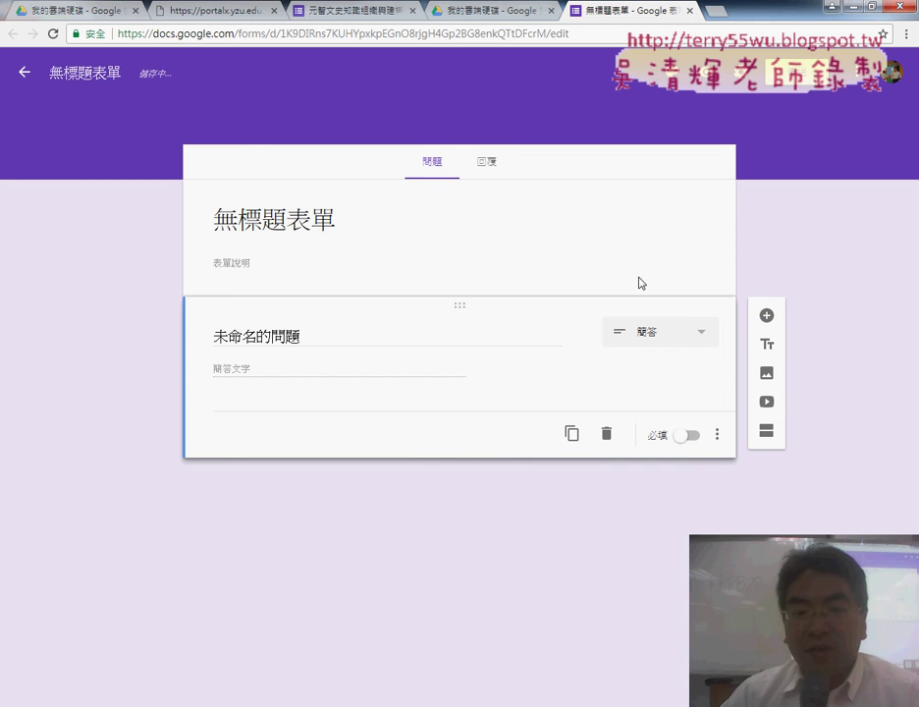
pyautogui.click(767, 315)
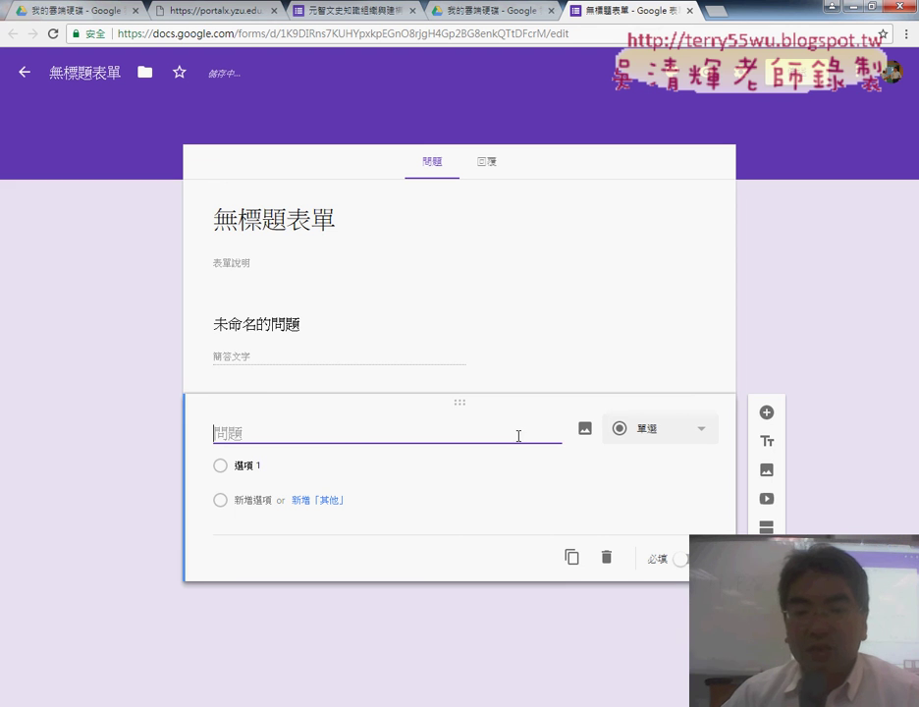
pyautogui.click(765, 413)
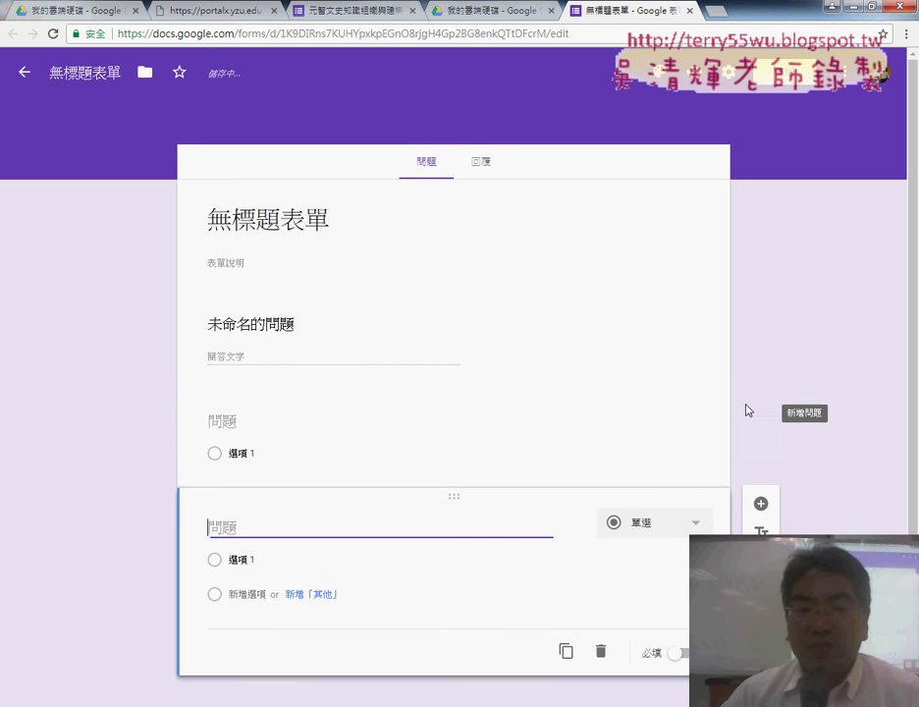
# Switch to the form 元智文史知識組織與建構問卷 and examine how its existing questions are set up
pyautogui.click(356, 13)
pyautogui.moveTo(356, 14); pyautogui.dragTo(491, 13)
pyautogui.scroll(-3, 472, 226)
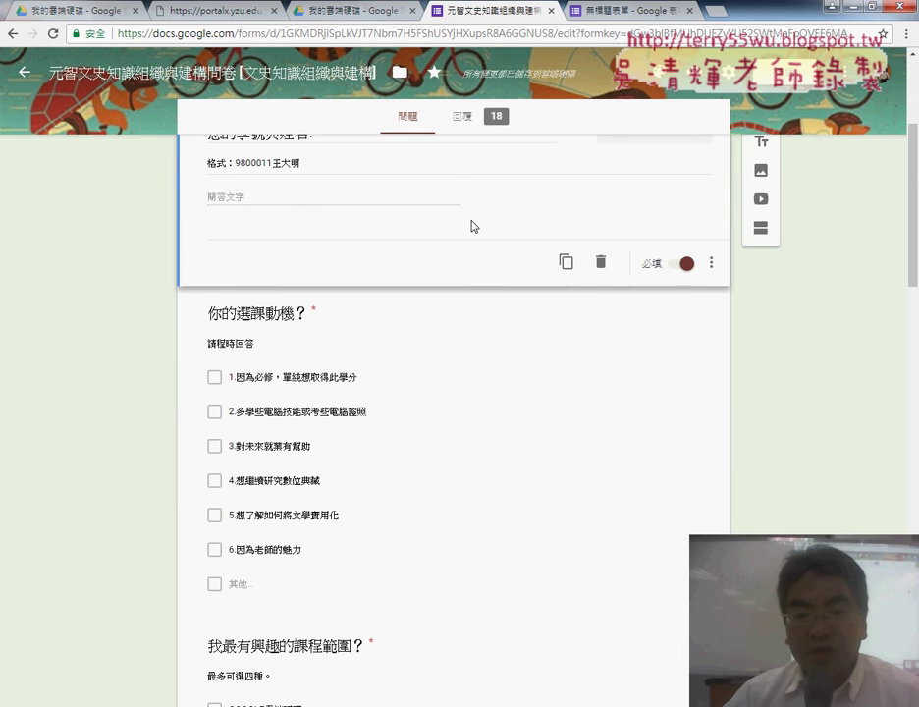
pyautogui.scroll(-2, 471, 226)
pyautogui.scroll(4, 473, 225)
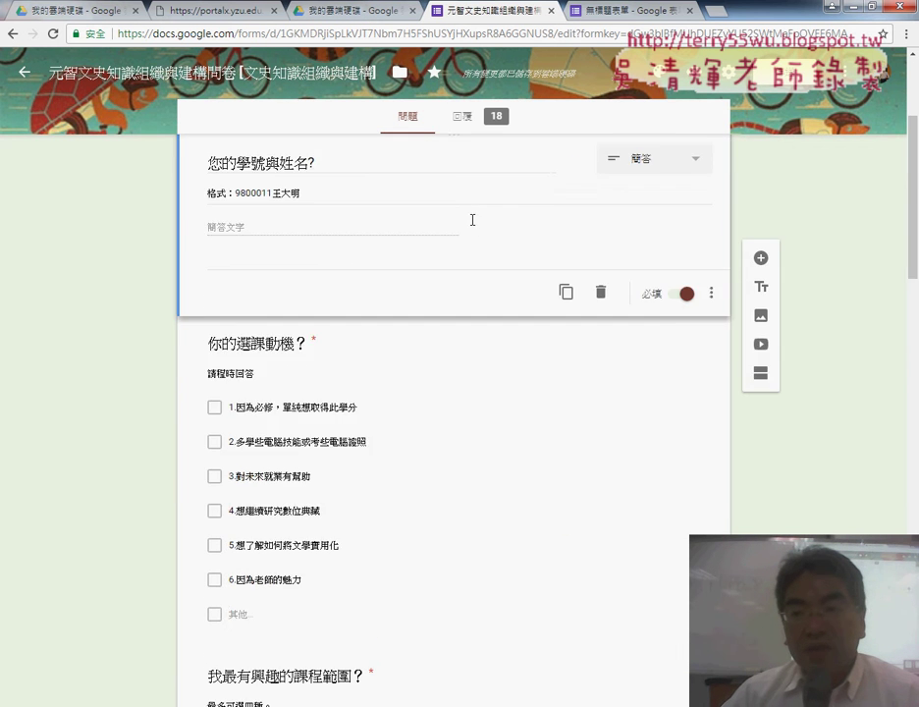
# Turn the 必填 setting of the question 您的學號與姓名? off and back on
pyautogui.scroll(1, 511, 266)
pyautogui.scroll(-1, 678, 422)
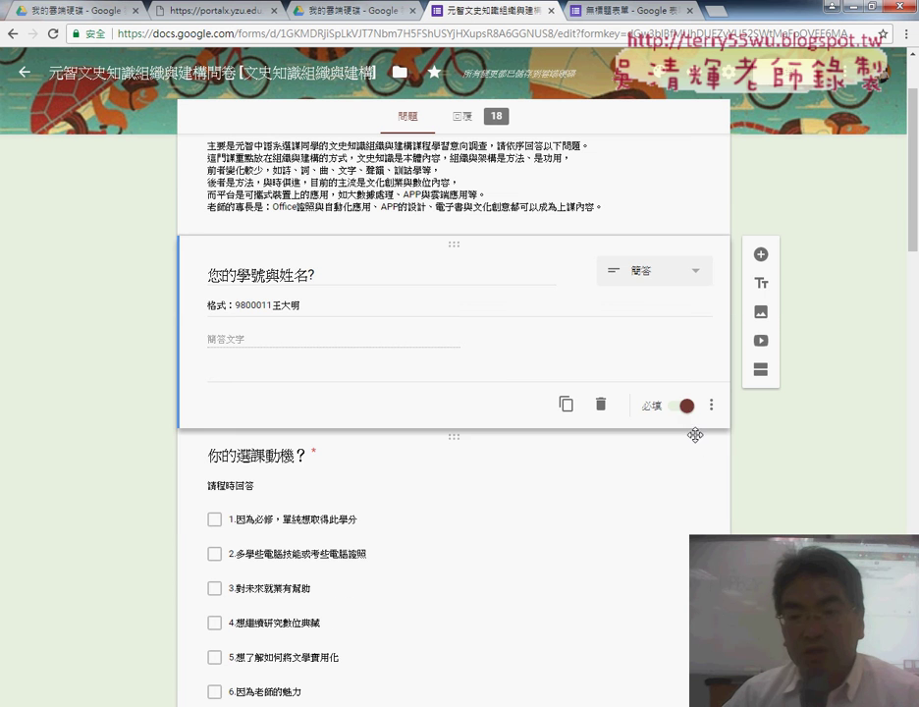
pyautogui.click(686, 406)
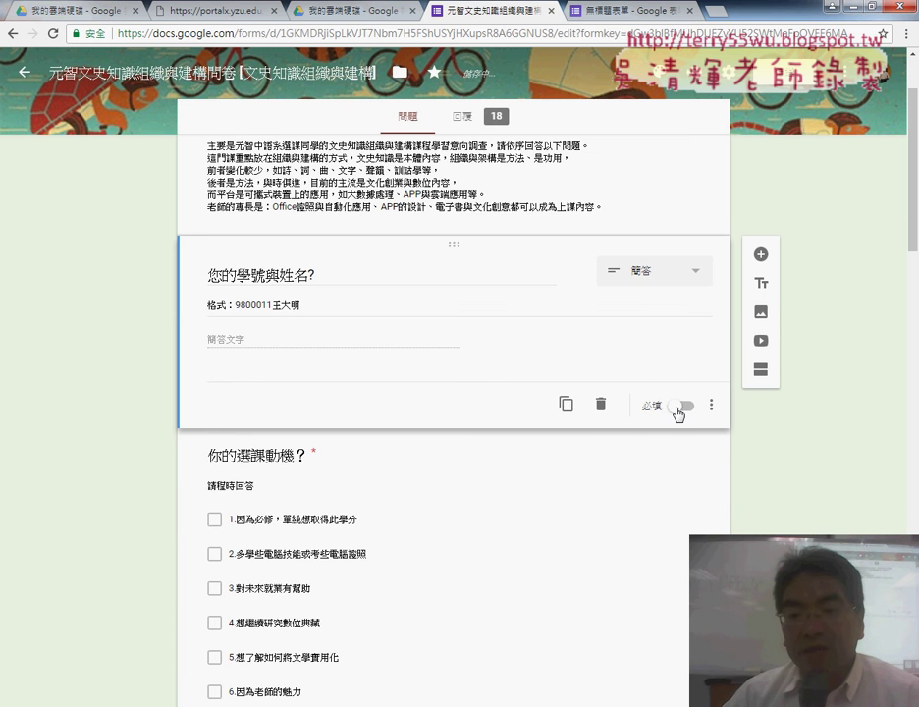
pyautogui.click(692, 407)
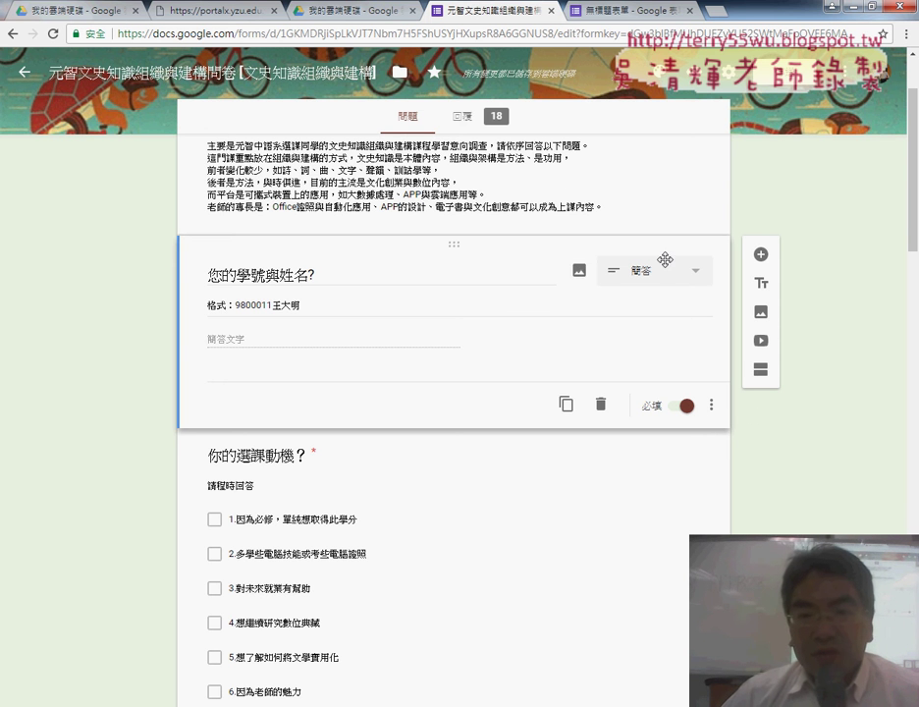
# Show the survey's responses and open them in Google Sheets
pyautogui.click(471, 122)
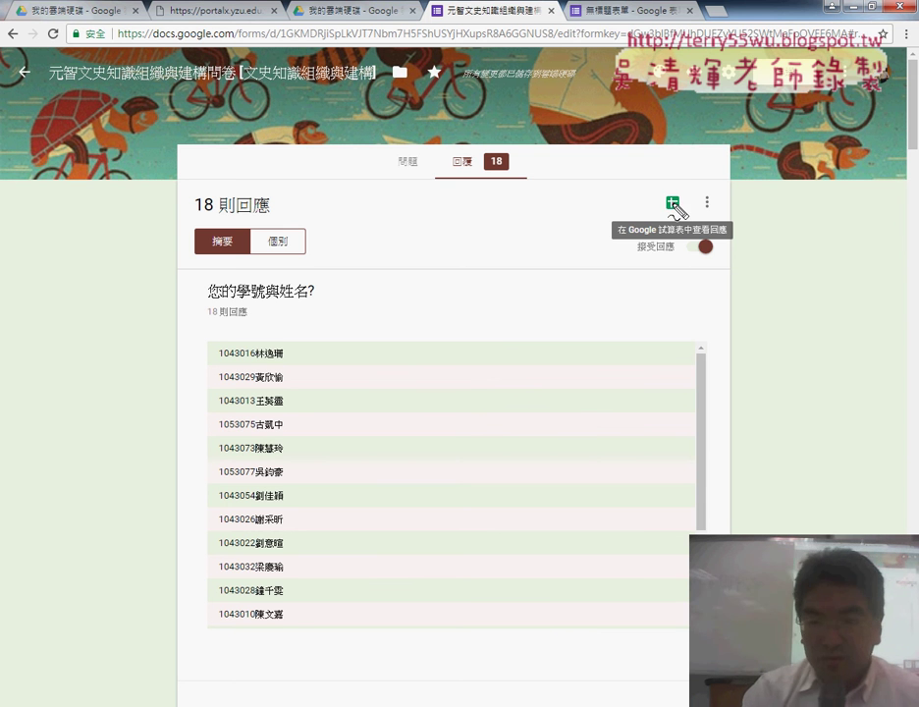
pyautogui.moveTo(440, 185)
pyautogui.mouseDown()
pyautogui.moveTo(454, 157)
pyautogui.moveTo(568, 150)
pyautogui.moveTo(674, 207)
pyautogui.moveTo(678, 193)
pyautogui.moveTo(650, 210)
pyautogui.moveTo(662, 223)
pyautogui.mouseUp()
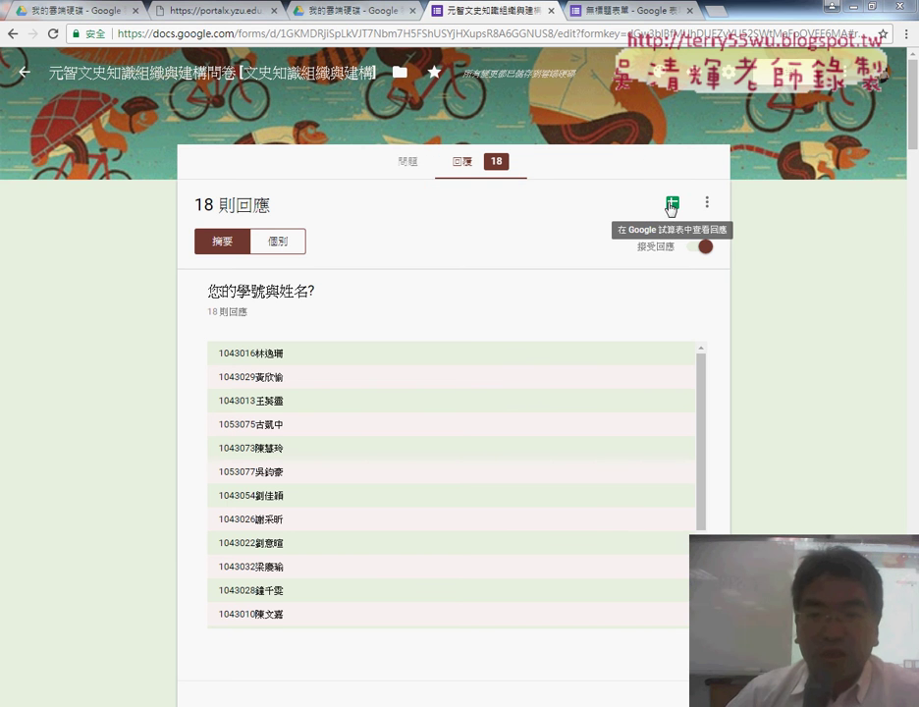
pyautogui.click(671, 205)
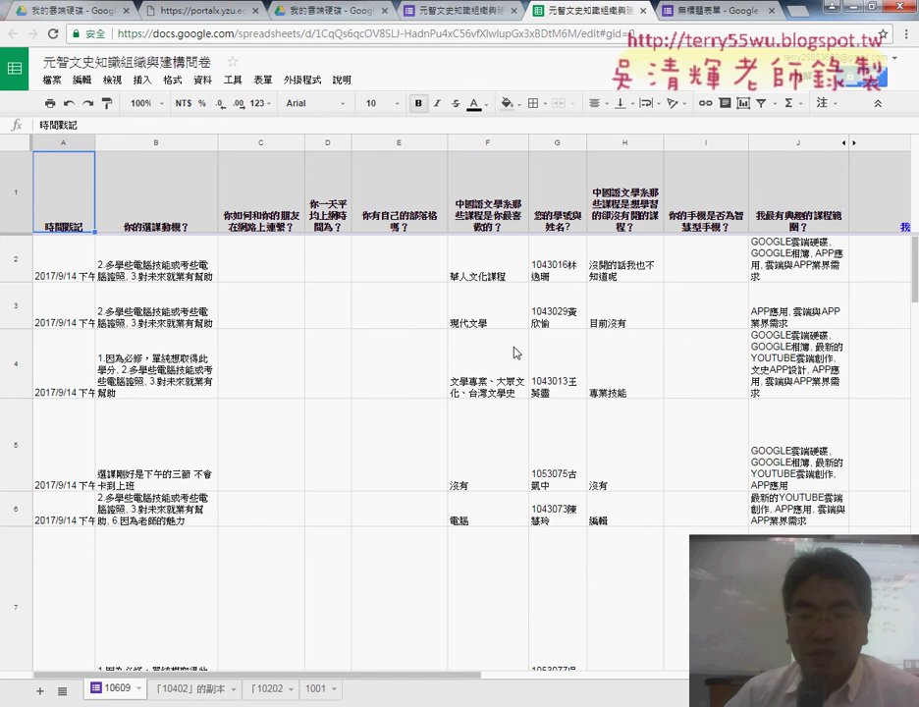
# Collapse columns C through E and column L on sheet 10609, and review the response rows
pyautogui.scroll(-10, 442, 294)
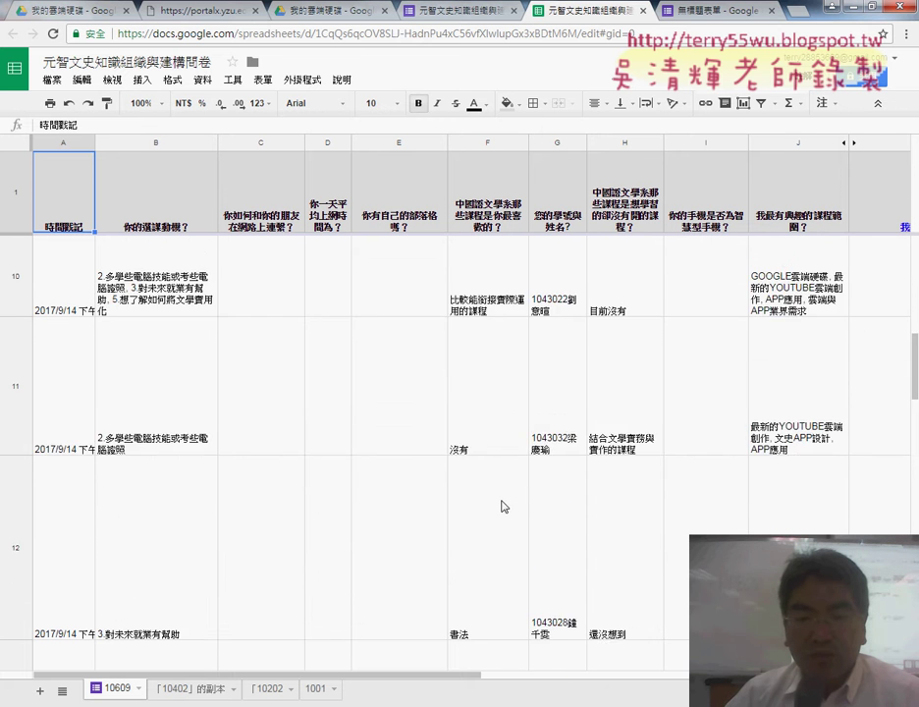
pyautogui.moveTo(303, 143); pyautogui.dragTo(217, 147)
pyautogui.moveTo(318, 144); pyautogui.dragTo(193, 142)
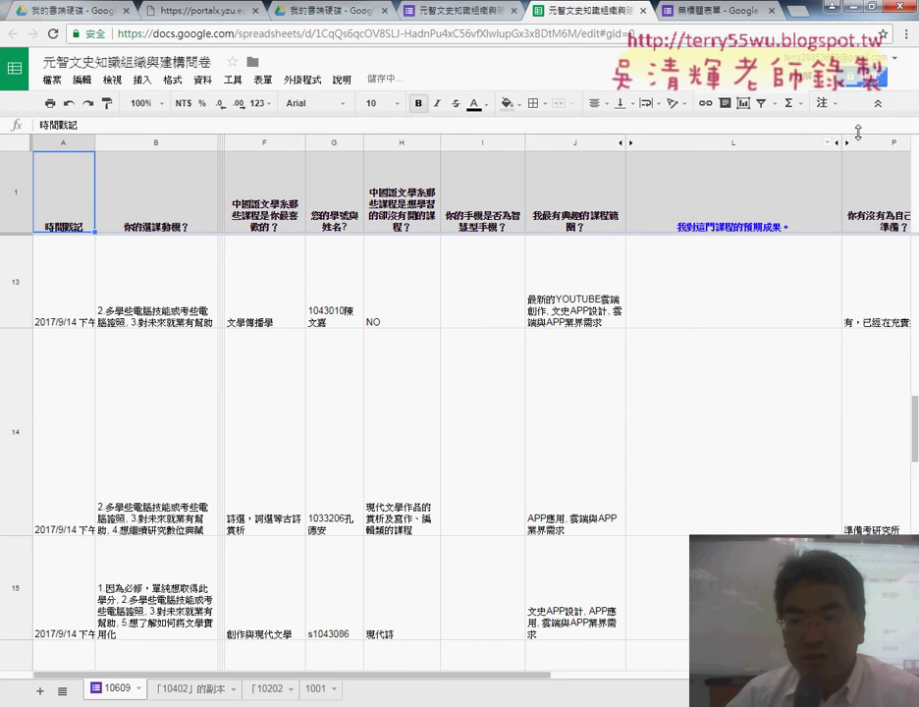
pyautogui.moveTo(629, 144); pyautogui.dragTo(608, 123)
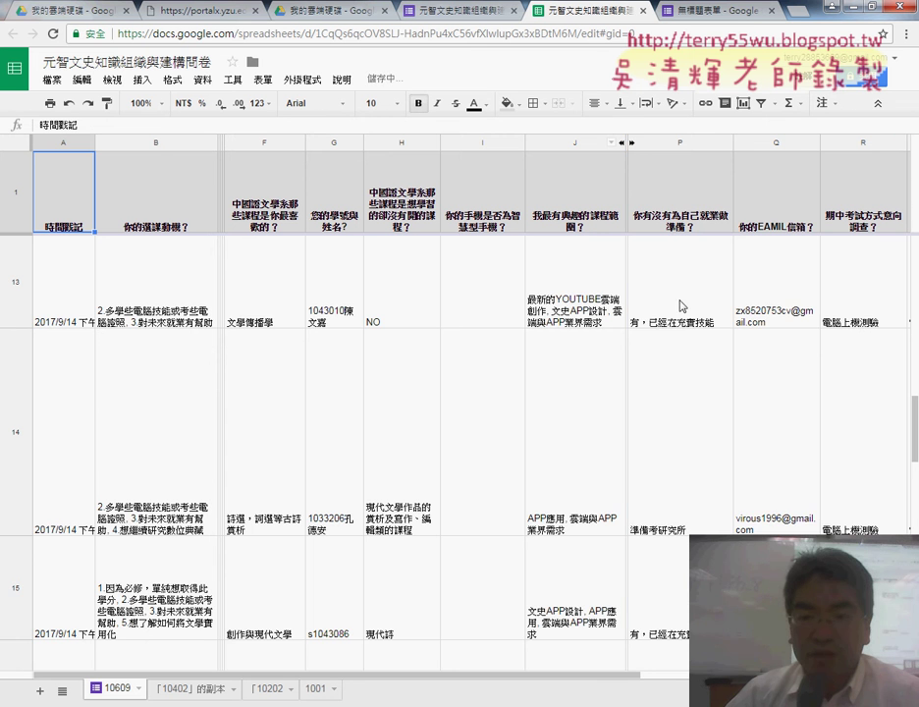
pyautogui.scroll(-5, 350, 324)
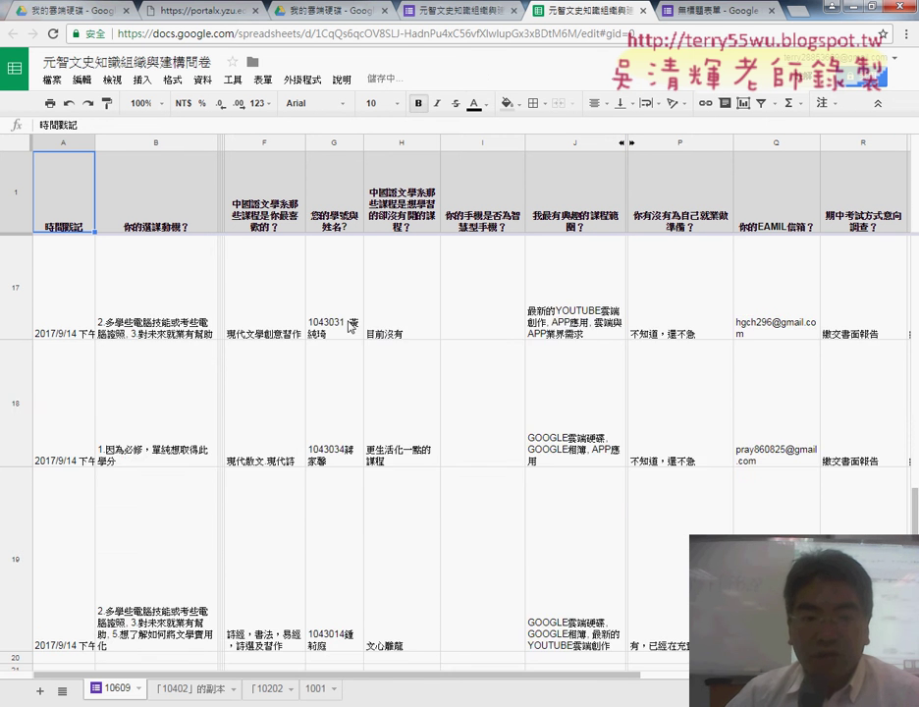
pyautogui.scroll(8, 351, 324)
pyautogui.scroll(3, 355, 320)
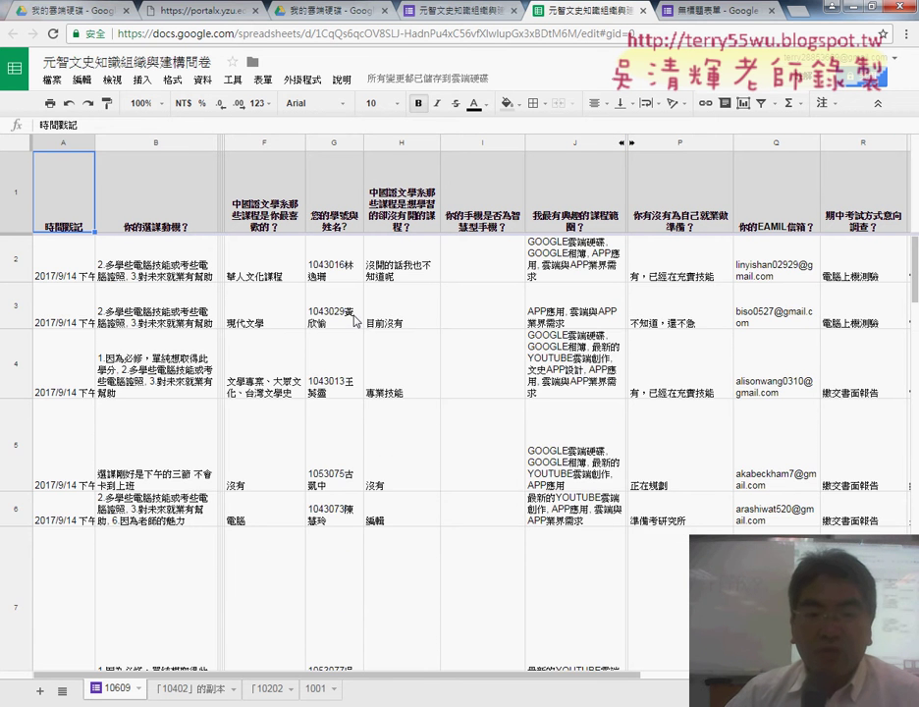
# Examine the download formats offered for the response spreadsheet, including Microsoft Excel (.xlsx)
pyautogui.click(51, 83)
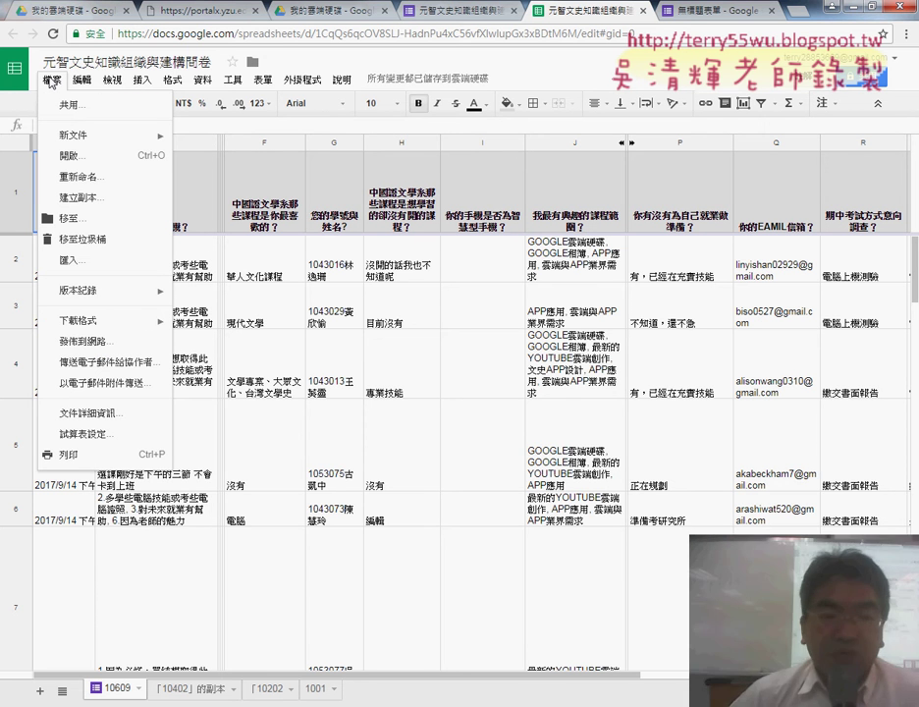
pyautogui.moveTo(94, 322)
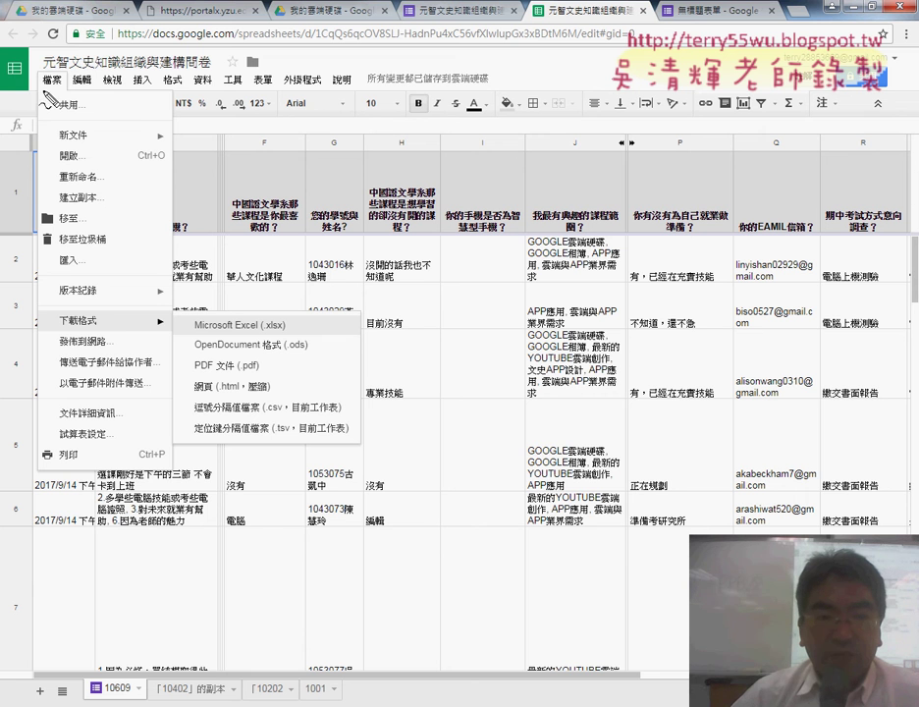
pyautogui.moveTo(30, 62); pyautogui.dragTo(80, 91)
pyautogui.moveTo(138, 316)
pyautogui.mouseDown()
pyautogui.moveTo(67, 327)
pyautogui.moveTo(145, 329)
pyautogui.mouseUp()
pyautogui.moveTo(303, 353)
pyautogui.mouseDown()
pyautogui.moveTo(293, 322)
pyautogui.moveTo(290, 339)
pyautogui.moveTo(266, 341)
pyautogui.mouseUp()
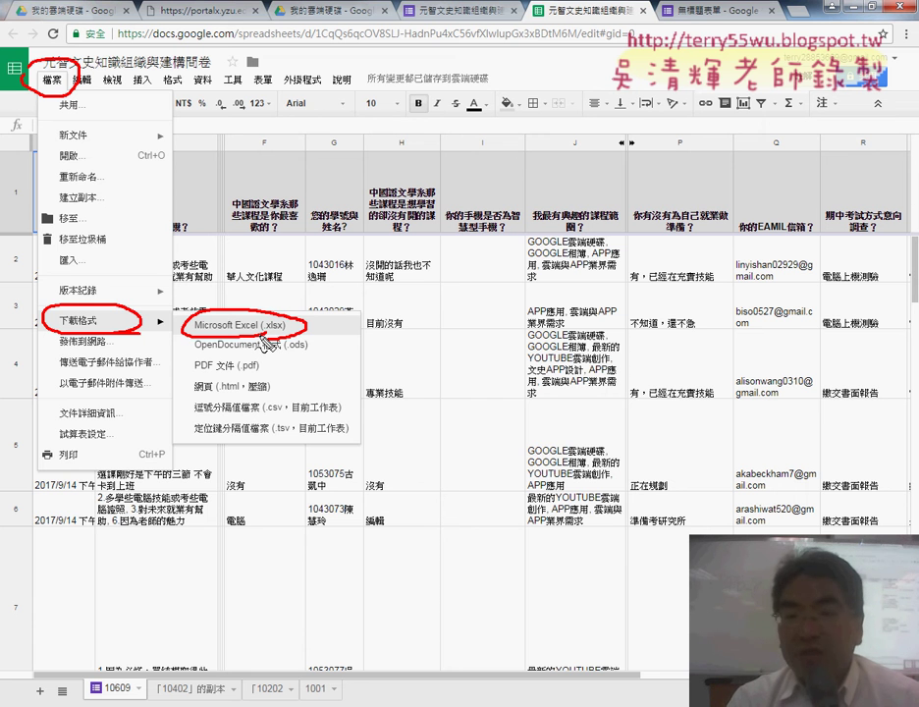
pyautogui.click(263, 334)
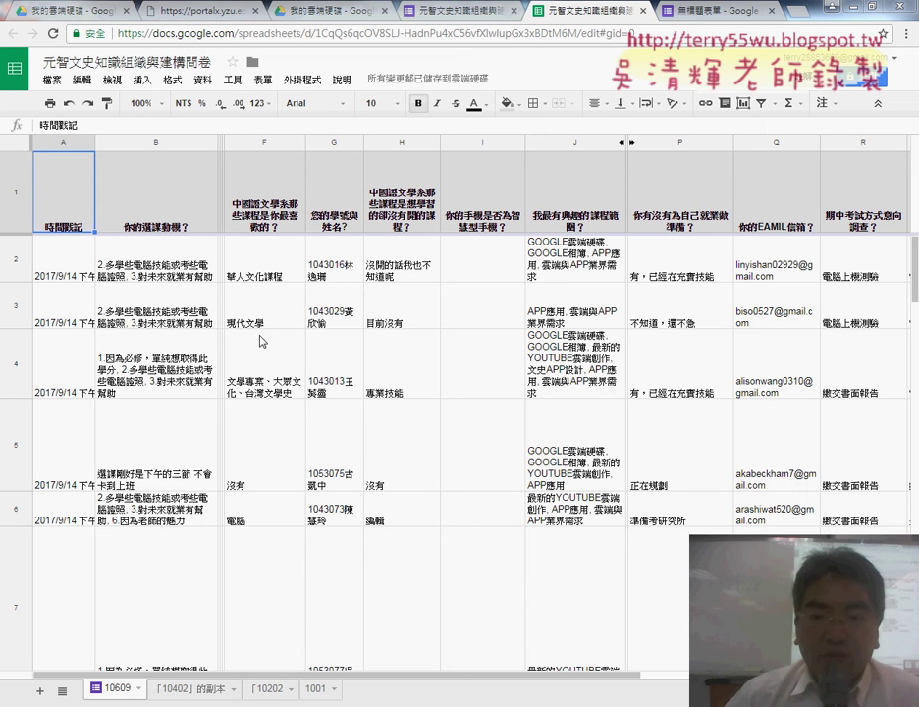
# Return to the form 元智文史知識組織與建構問卷, show its questions and open its preview
pyautogui.click(710, 11)
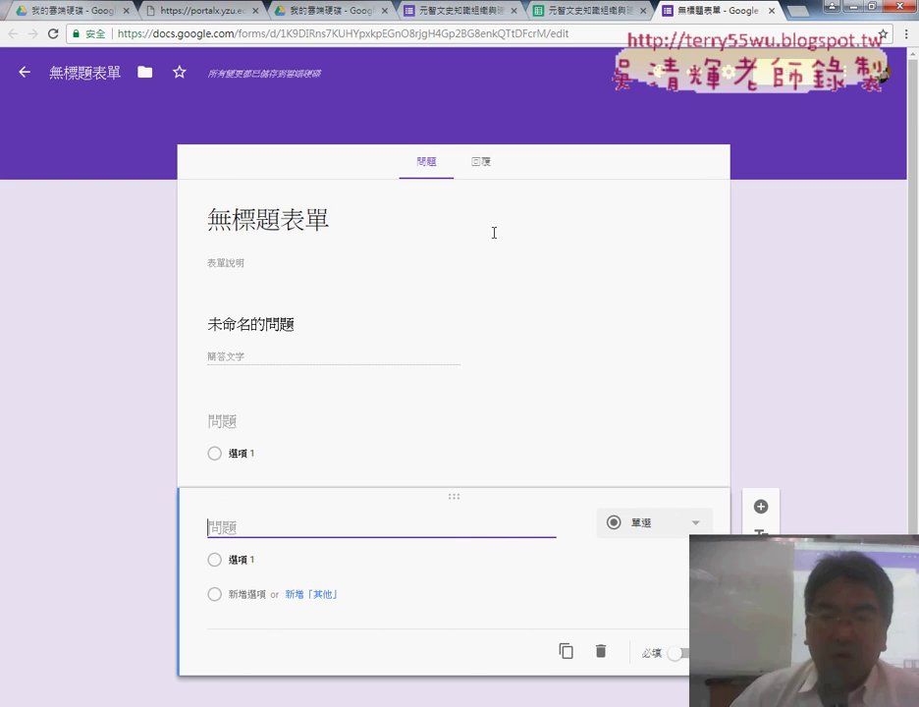
pyautogui.click(464, 11)
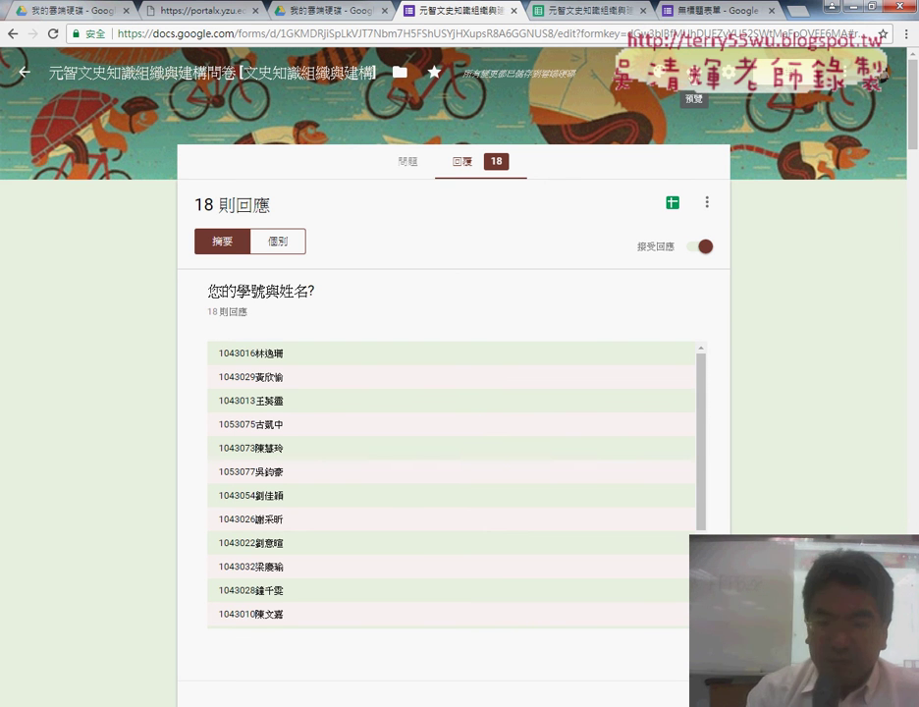
pyautogui.moveTo(702, 86); pyautogui.dragTo(677, 88)
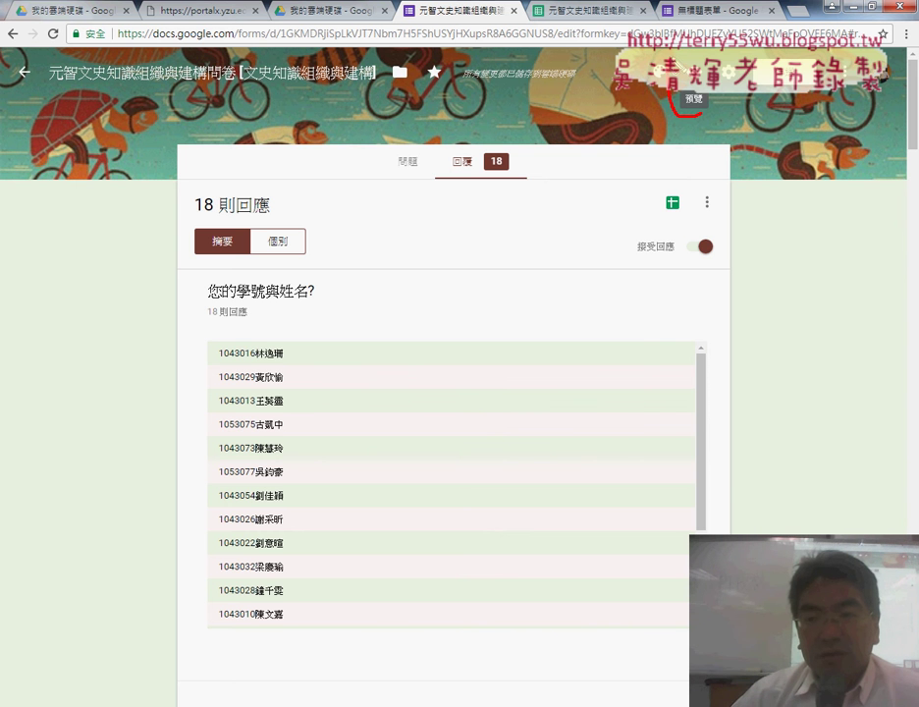
pyautogui.moveTo(580, 212); pyautogui.dragTo(650, 138)
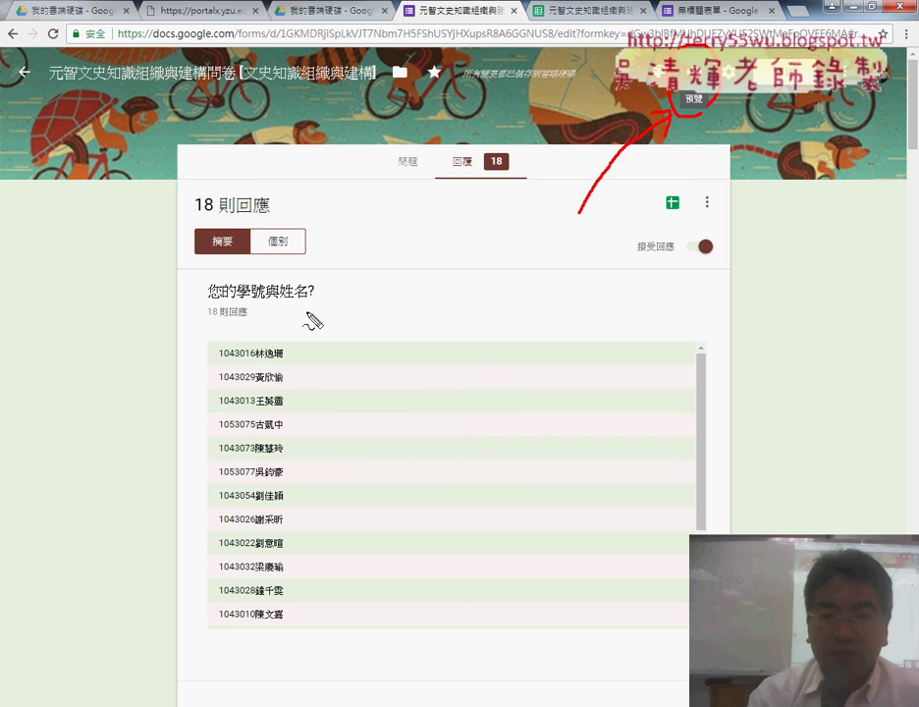
pyautogui.press('Escape')
pyautogui.click(408, 162)
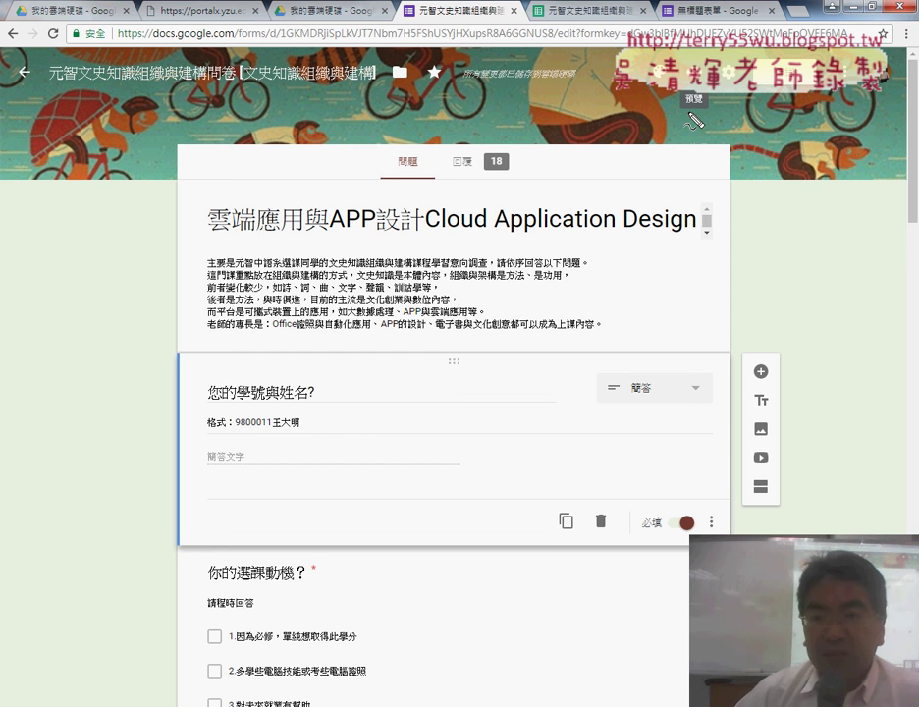
pyautogui.hotkey('ctrl', '2')
pyautogui.moveTo(696, 86); pyautogui.dragTo(676, 116)
pyautogui.press('Escape')
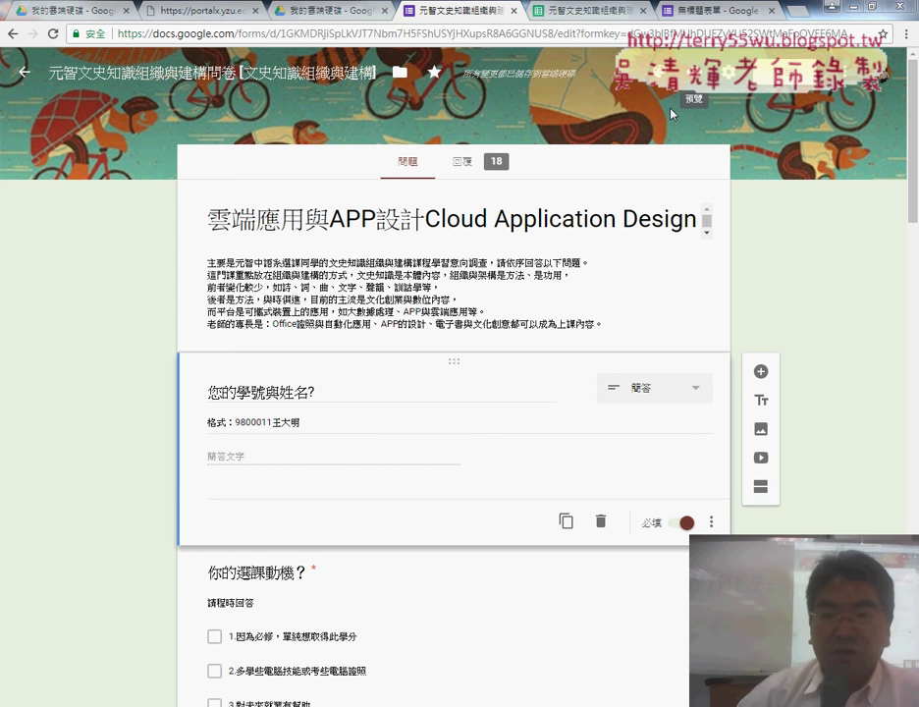
pyautogui.click(694, 72)
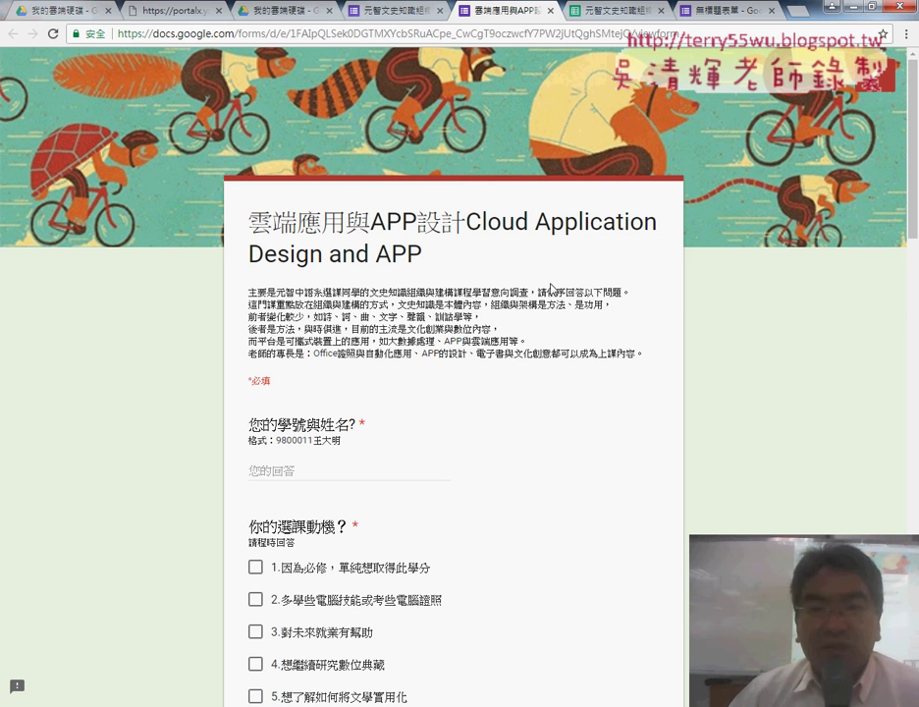
# Select the previewed form's web address and open goo.gl in a new browser tab
pyautogui.click(602, 36)
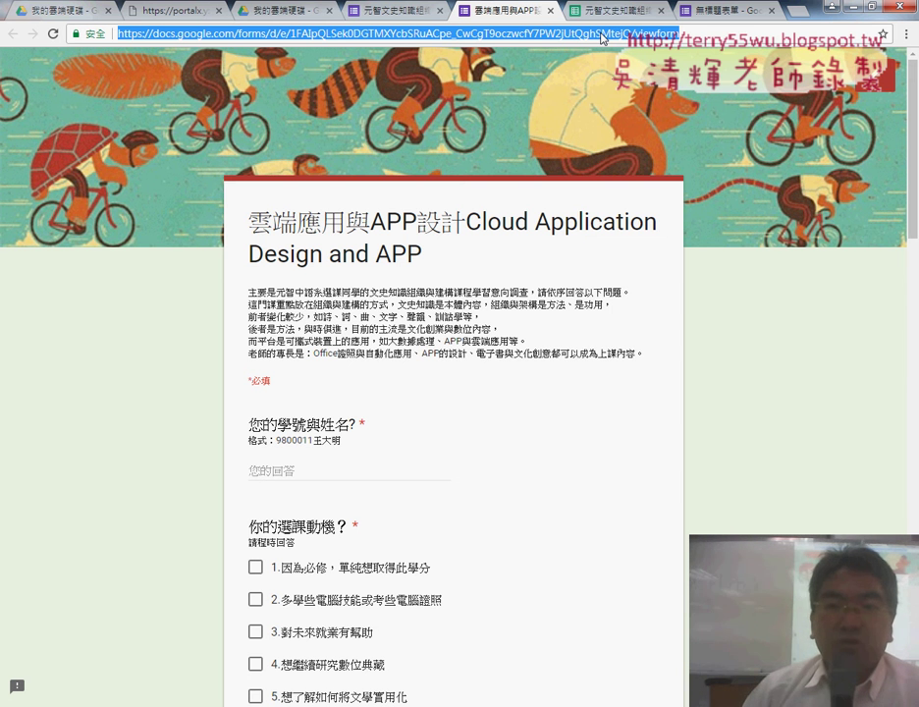
pyautogui.click(804, 14)
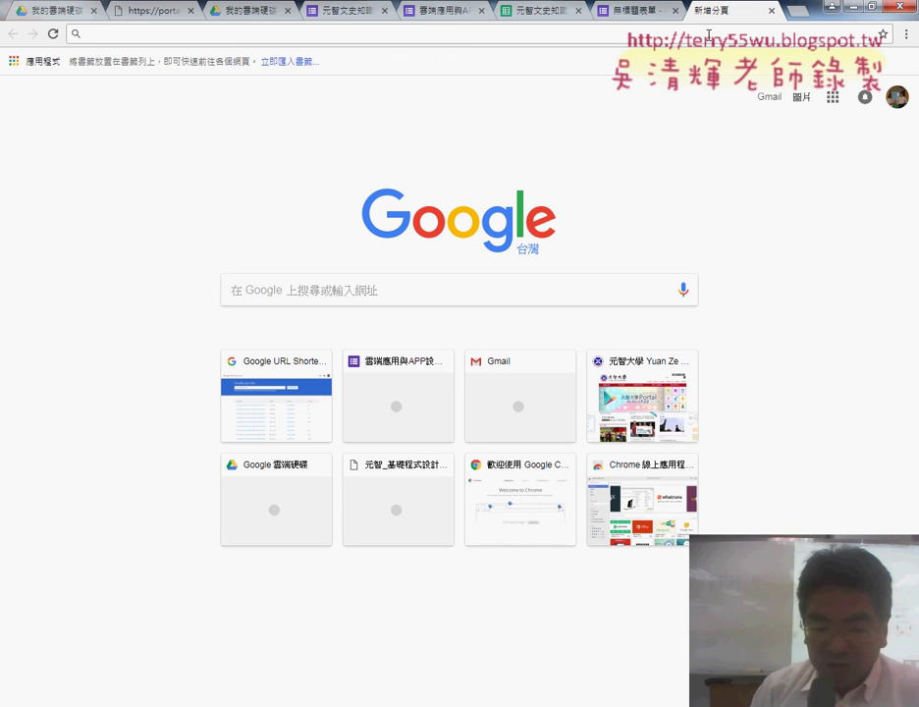
pyautogui.write('g')
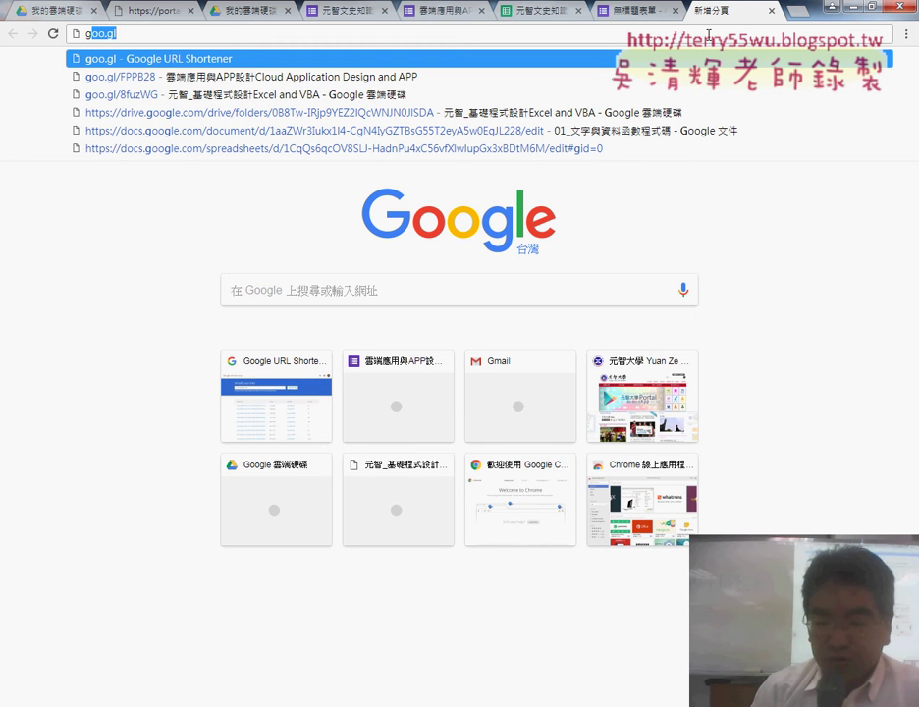
pyautogui.write('oo.gl')
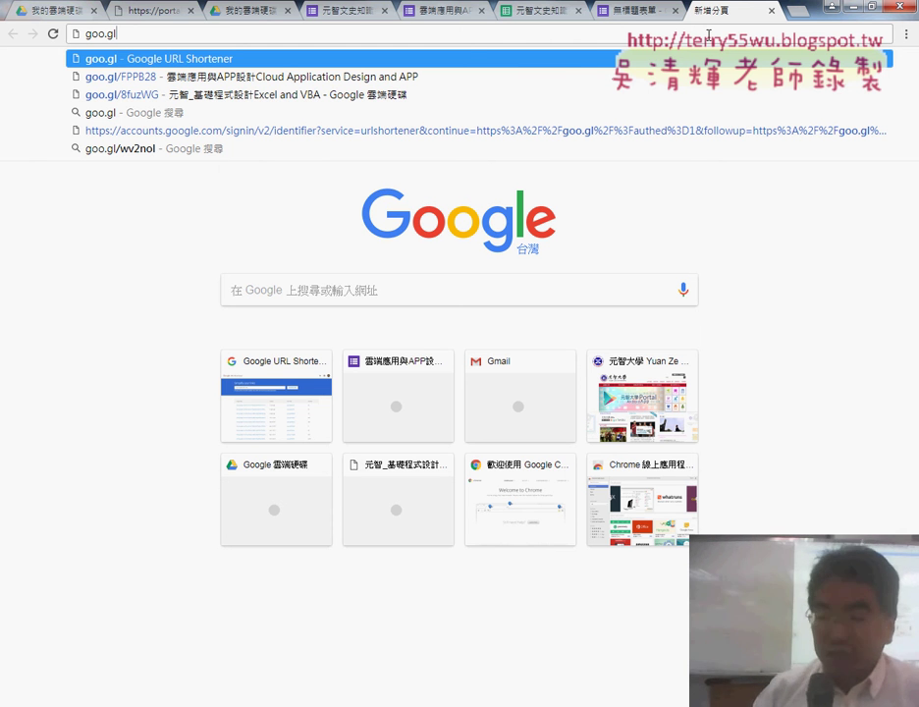
pyautogui.press('Return')
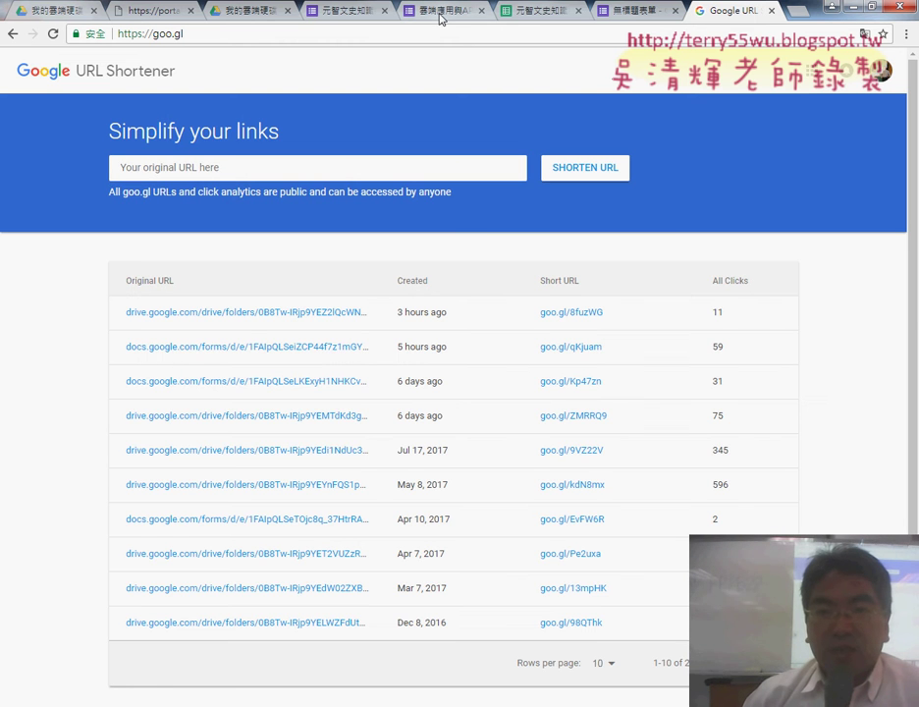
# Go back to the form preview and copy its full web address
pyautogui.click(528, 9)
pyautogui.click(437, 9)
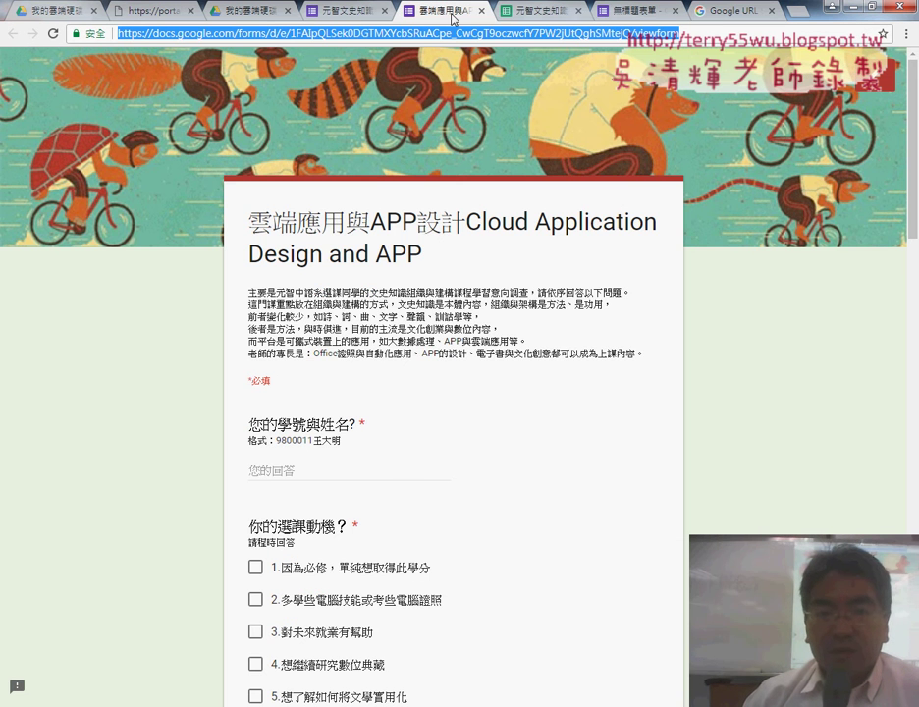
pyautogui.rightClick(441, 37)
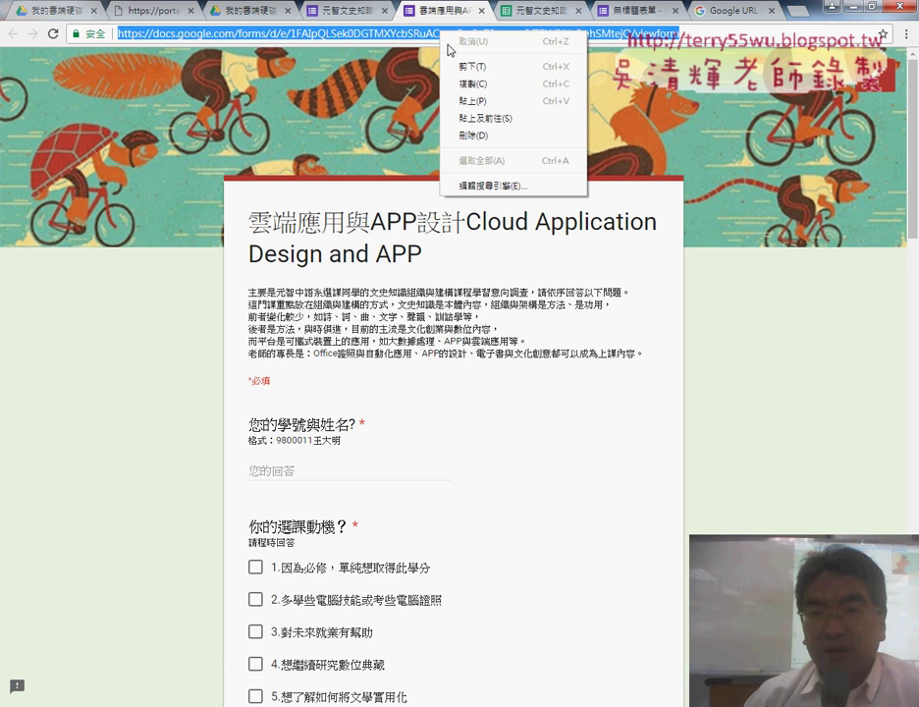
pyautogui.click(473, 84)
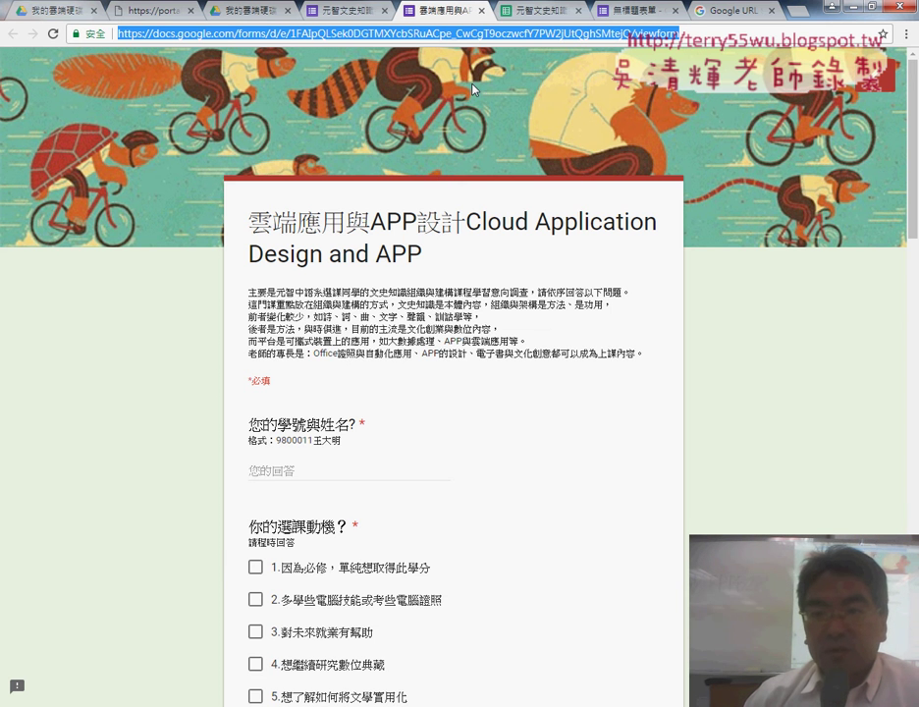
# Shorten the copied form address in Google URL Shortener, select the resulting short URL and close the result
pyautogui.click(729, 11)
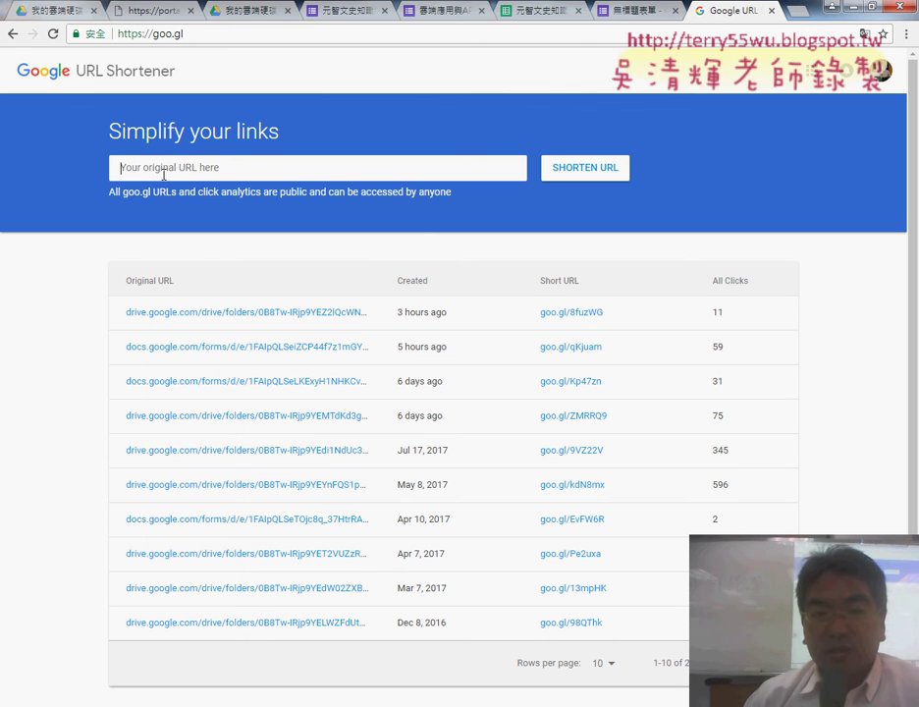
pyautogui.rightClick(176, 175)
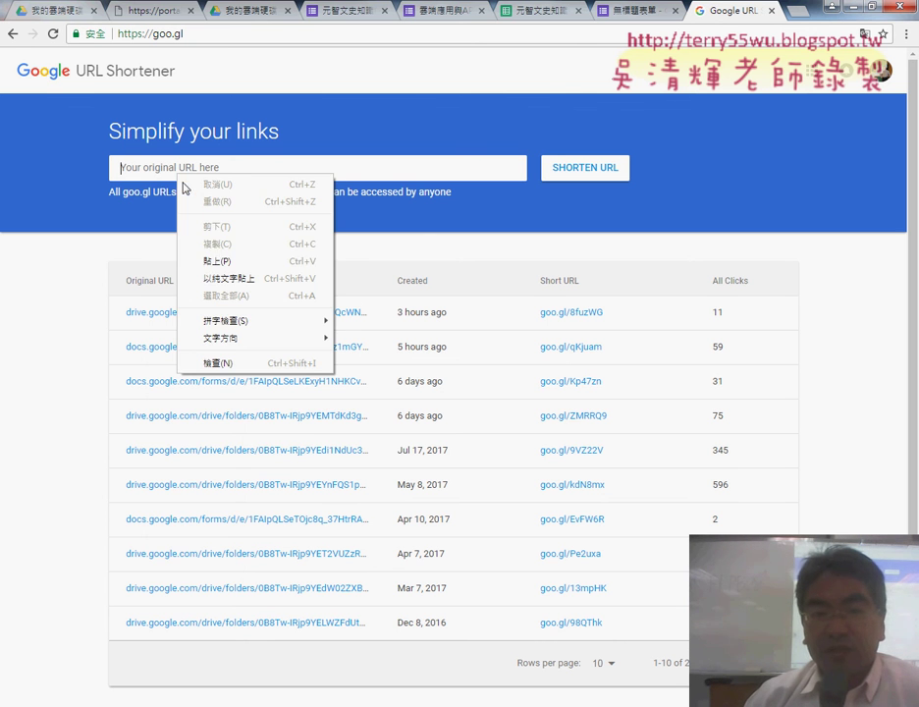
pyautogui.click(223, 264)
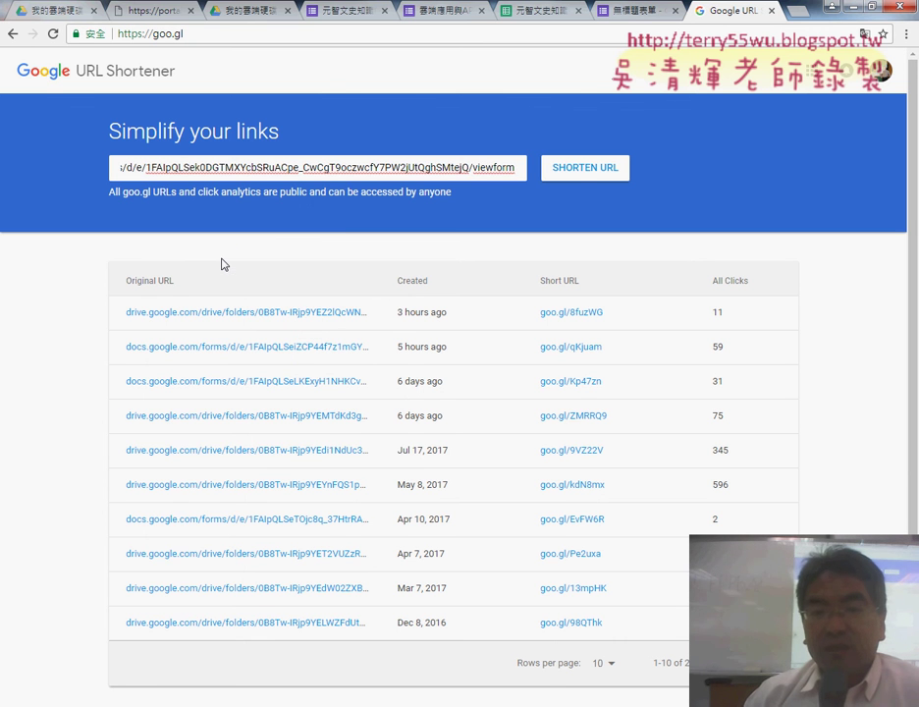
pyautogui.click(558, 174)
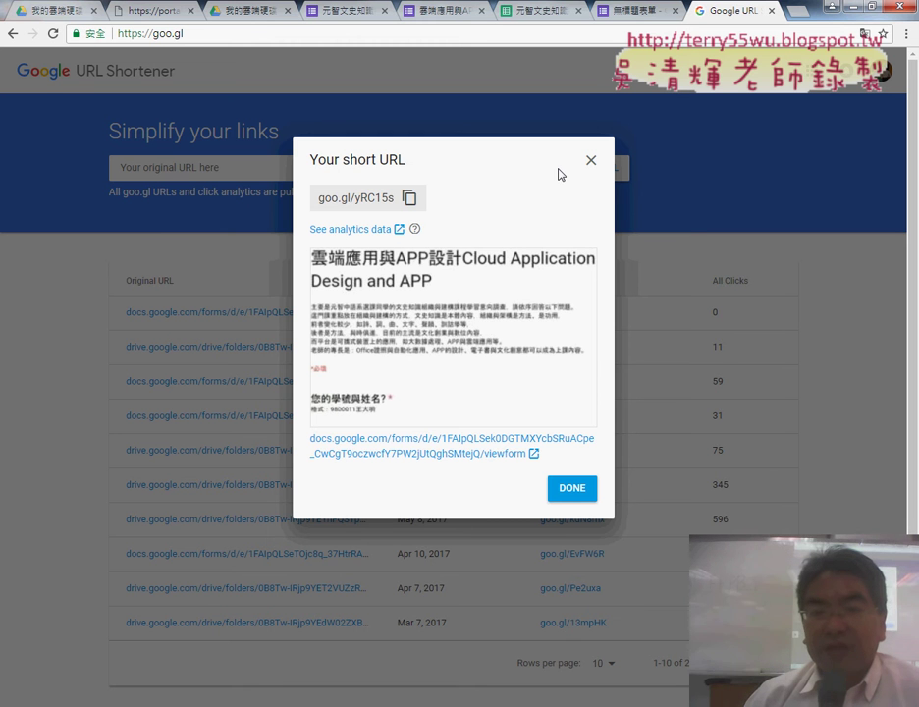
pyautogui.moveTo(317, 197); pyautogui.dragTo(400, 203)
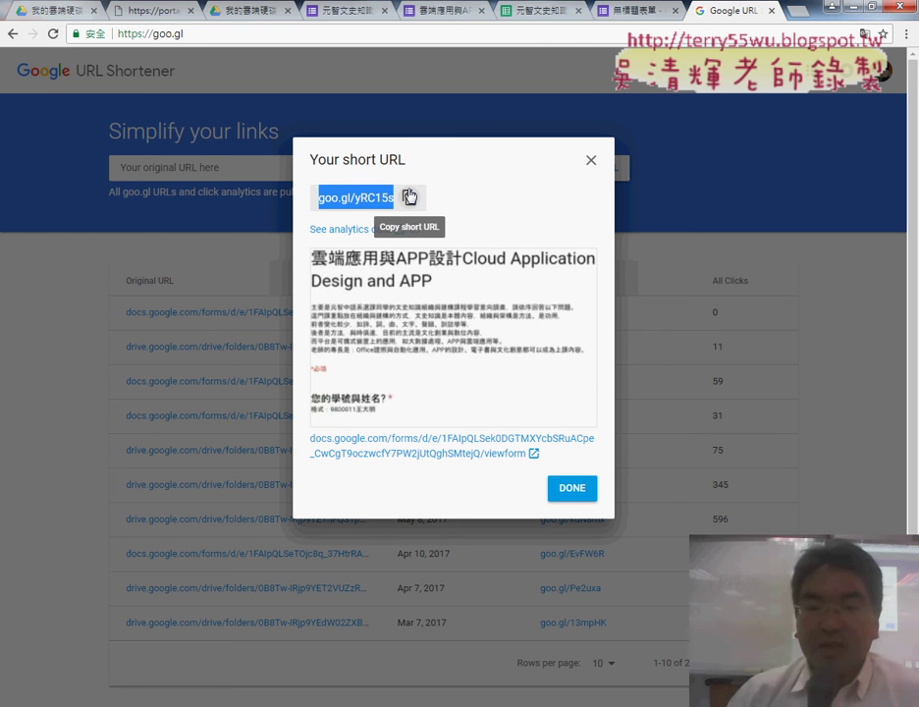
pyautogui.click(573, 488)
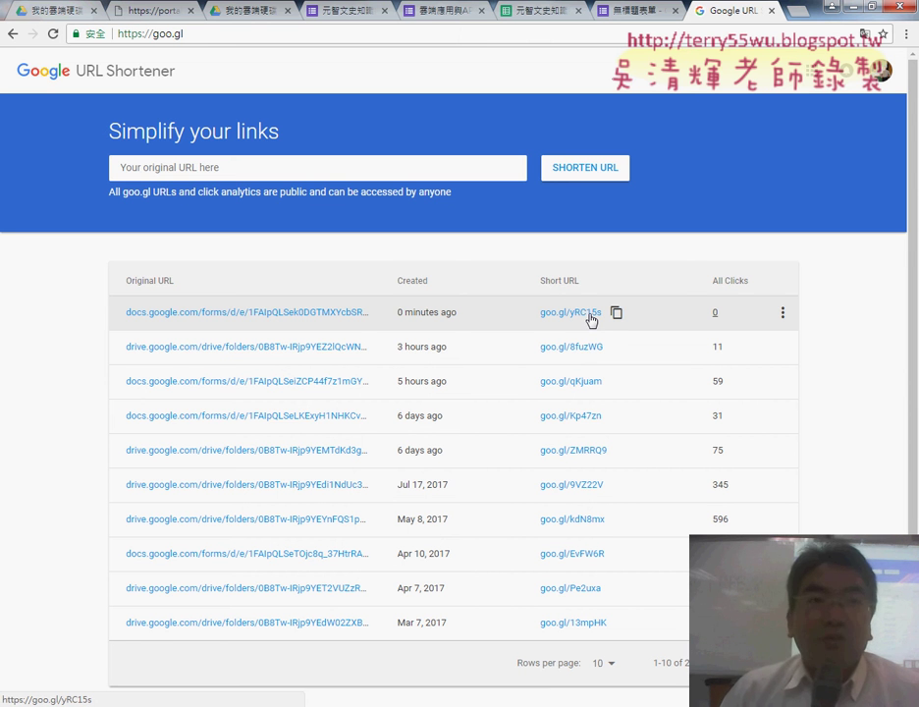
# Generate two more short URLs for the same form address
pyautogui.rightClick(418, 168)
pyautogui.click(457, 256)
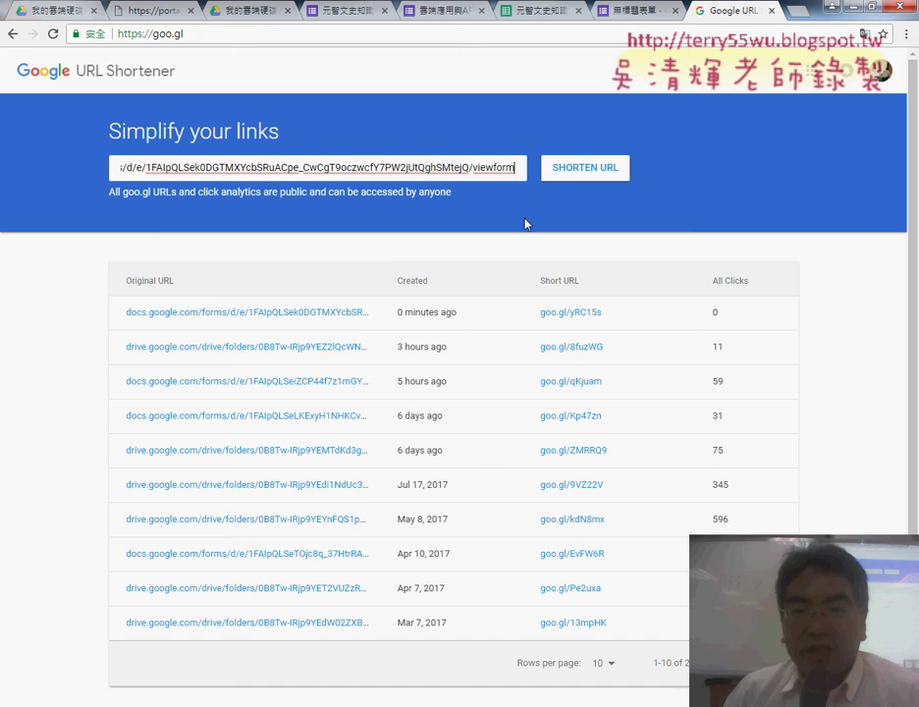
pyautogui.click(571, 171)
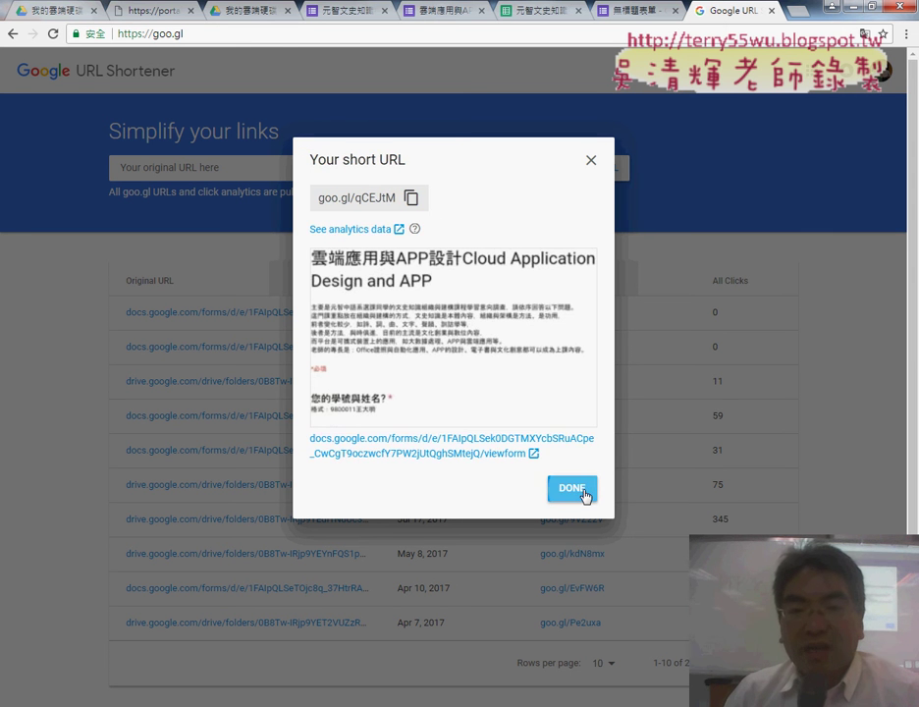
pyautogui.click(573, 489)
pyautogui.rightClick(363, 171)
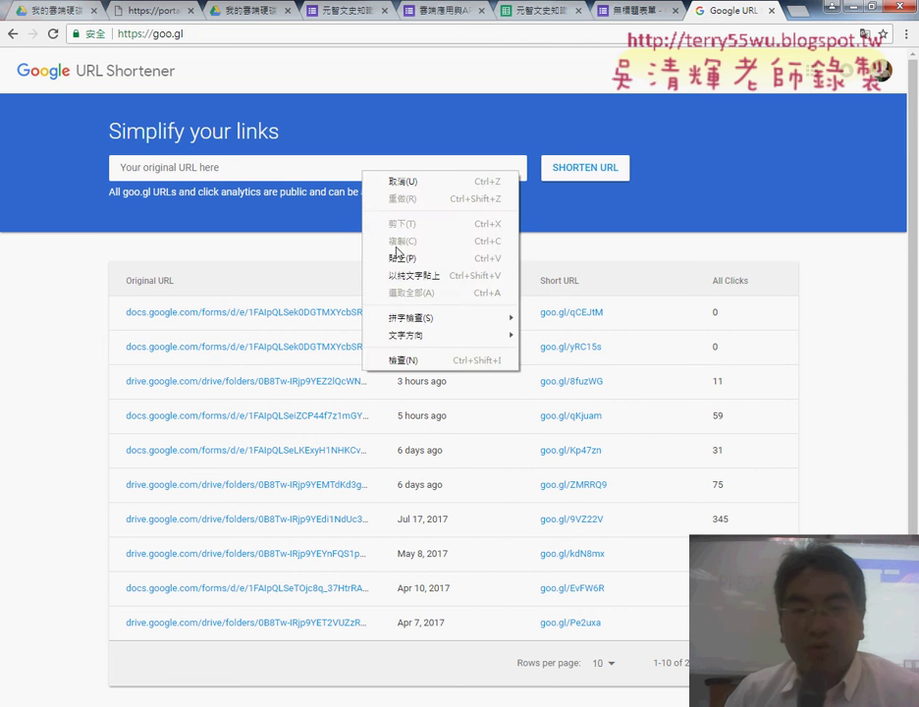
pyautogui.click(402, 260)
pyautogui.click(558, 167)
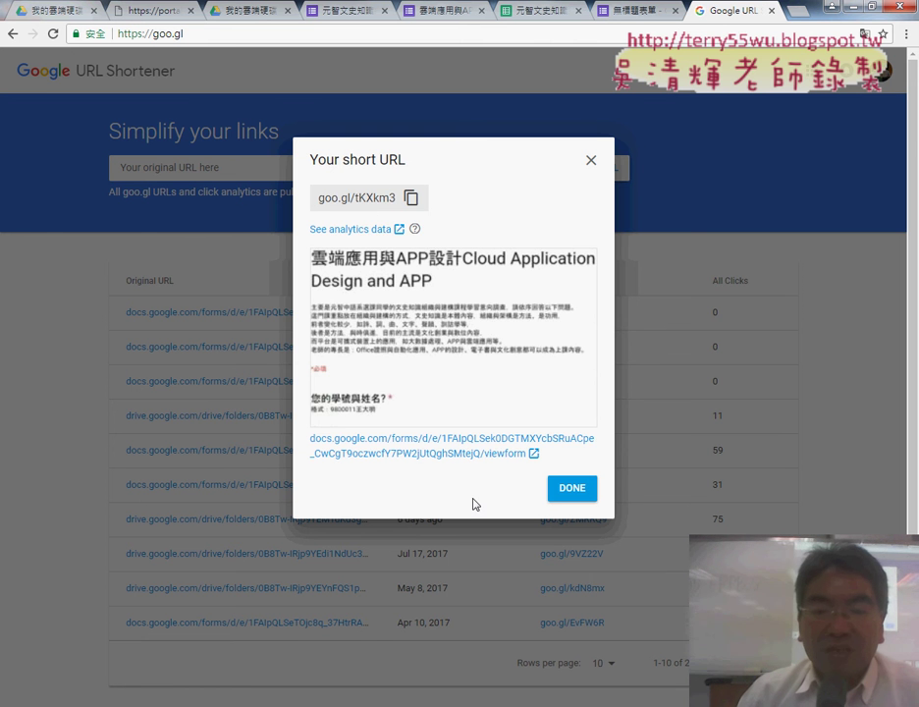
pyautogui.click(568, 491)
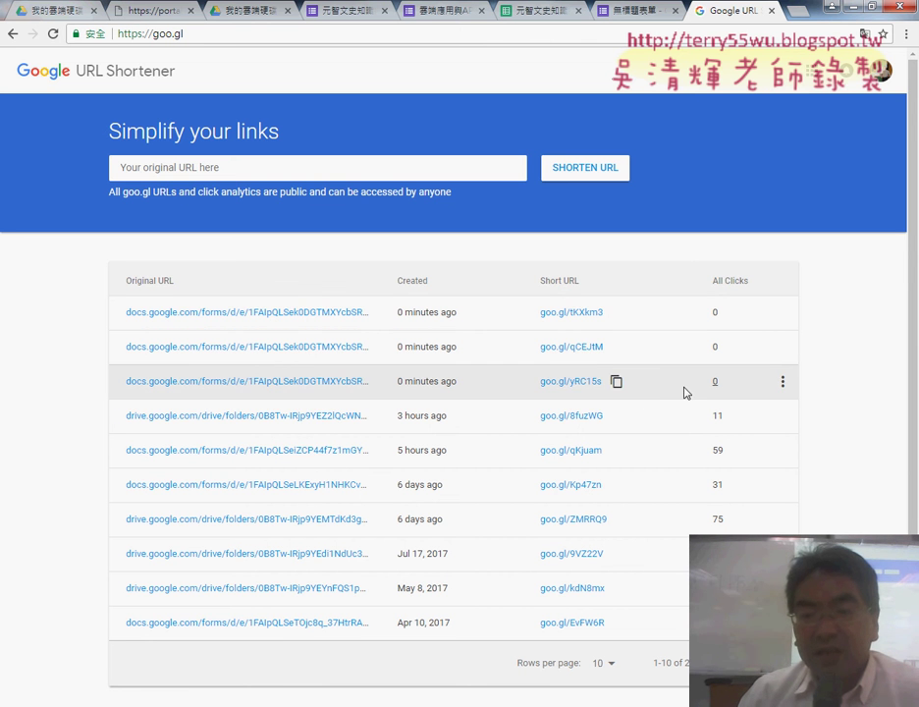
# Hide the duplicate short URLs goo.gl/yRC15s and goo.gl/qCEJtM from the table
pyautogui.click(785, 384)
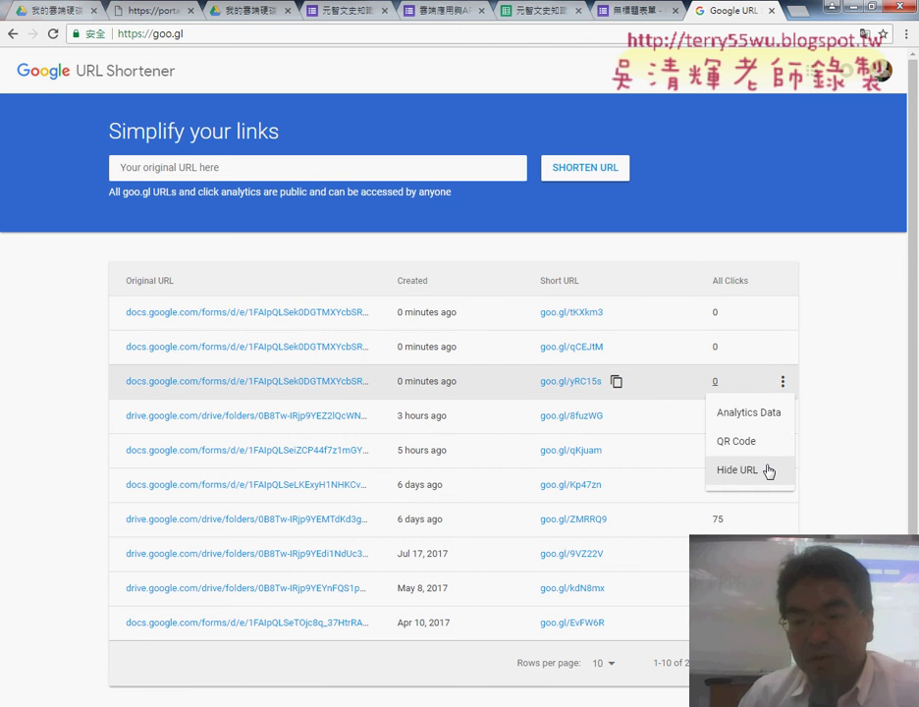
pyautogui.click(758, 473)
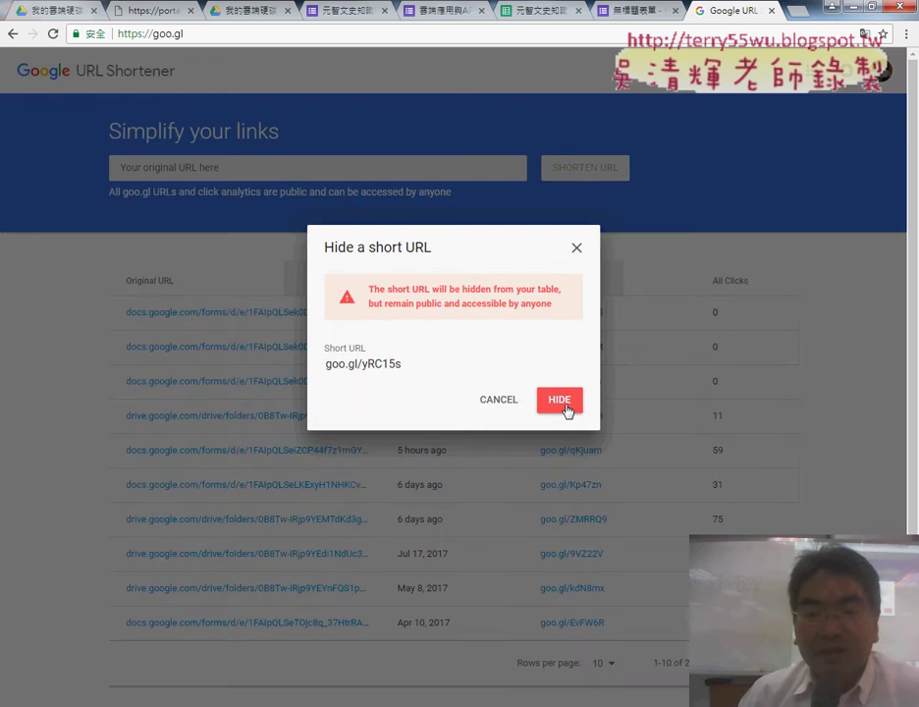
pyautogui.click(566, 407)
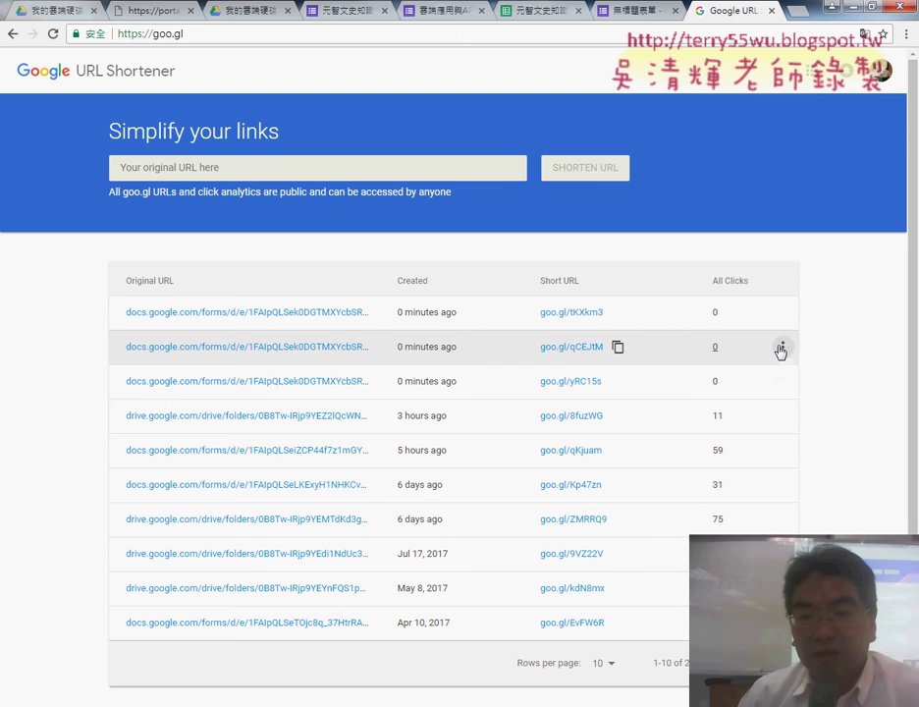
pyautogui.click(781, 350)
pyautogui.click(770, 442)
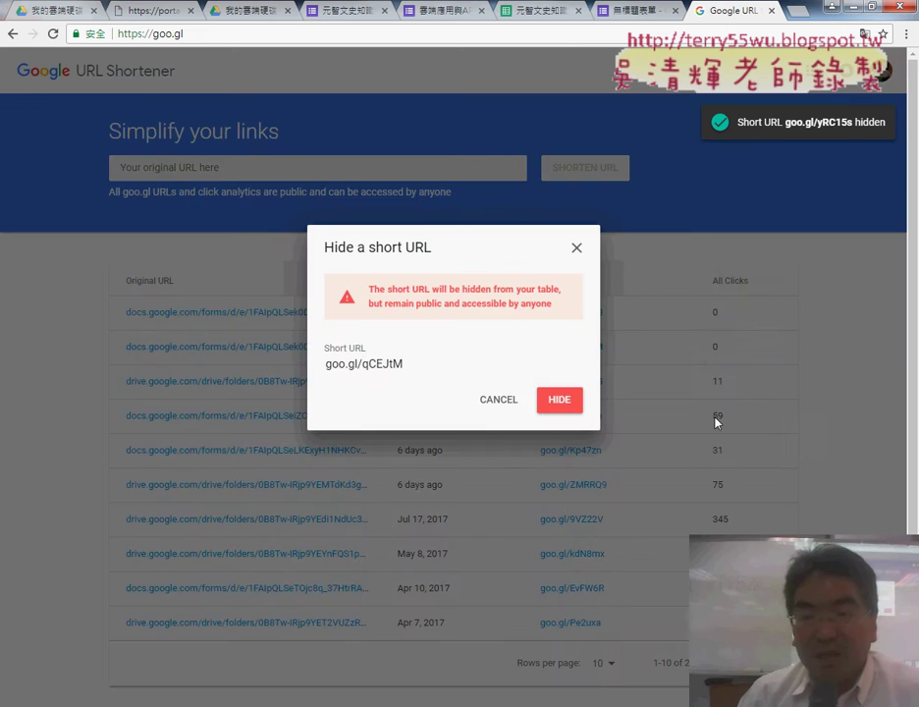
pyautogui.click(558, 398)
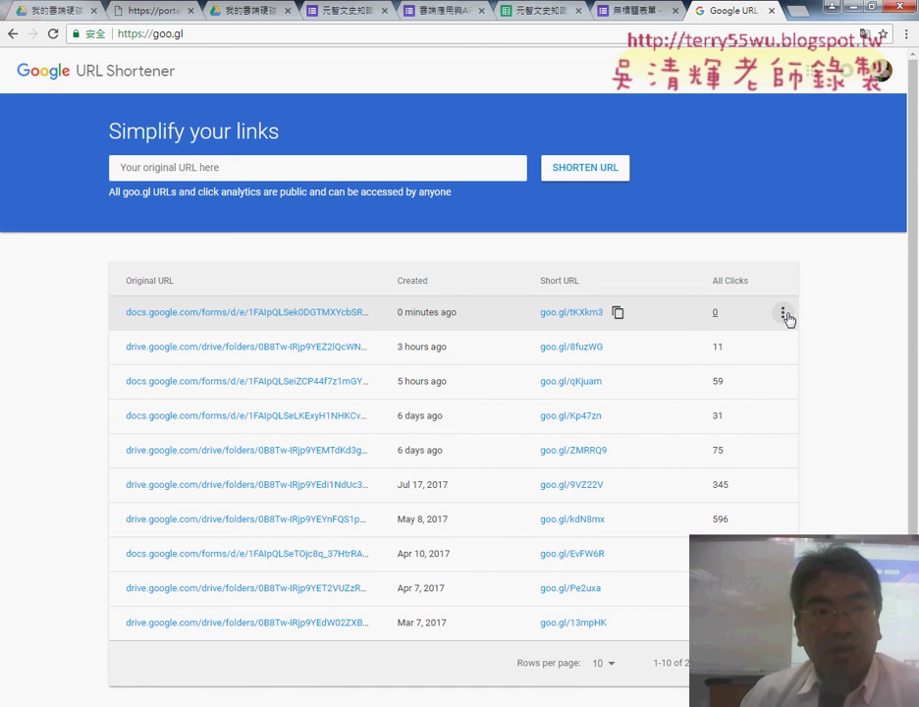
# Display the QR code for the short URL goo.gl/tKXkm3, check the options for its image, and close it
pyautogui.click(784, 314)
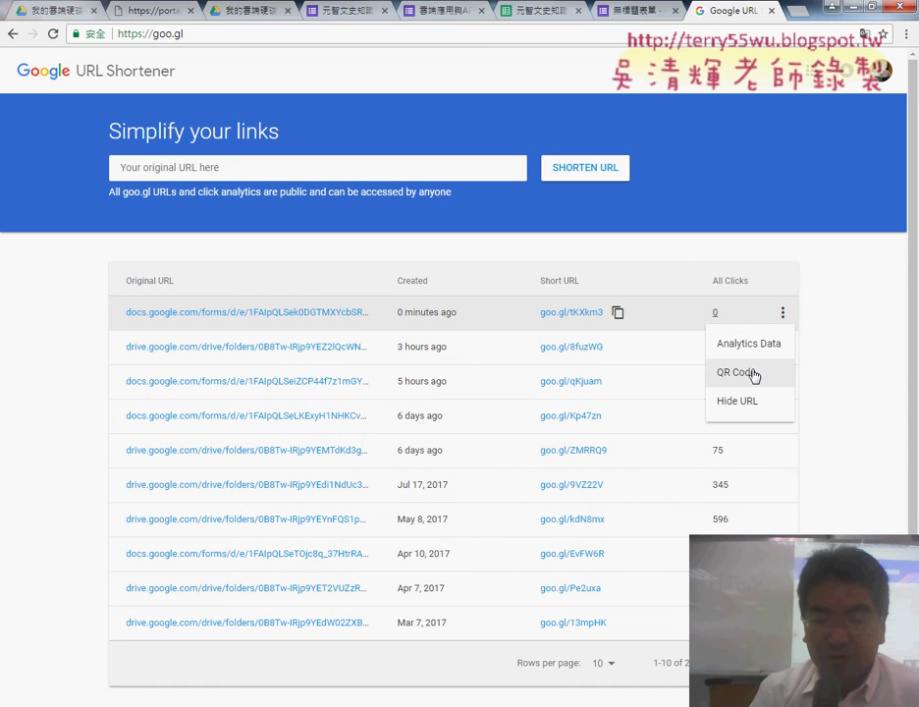
pyautogui.moveTo(761, 389)
pyautogui.mouseDown()
pyautogui.moveTo(735, 364)
pyautogui.moveTo(764, 379)
pyautogui.mouseUp()
pyautogui.press('Escape')
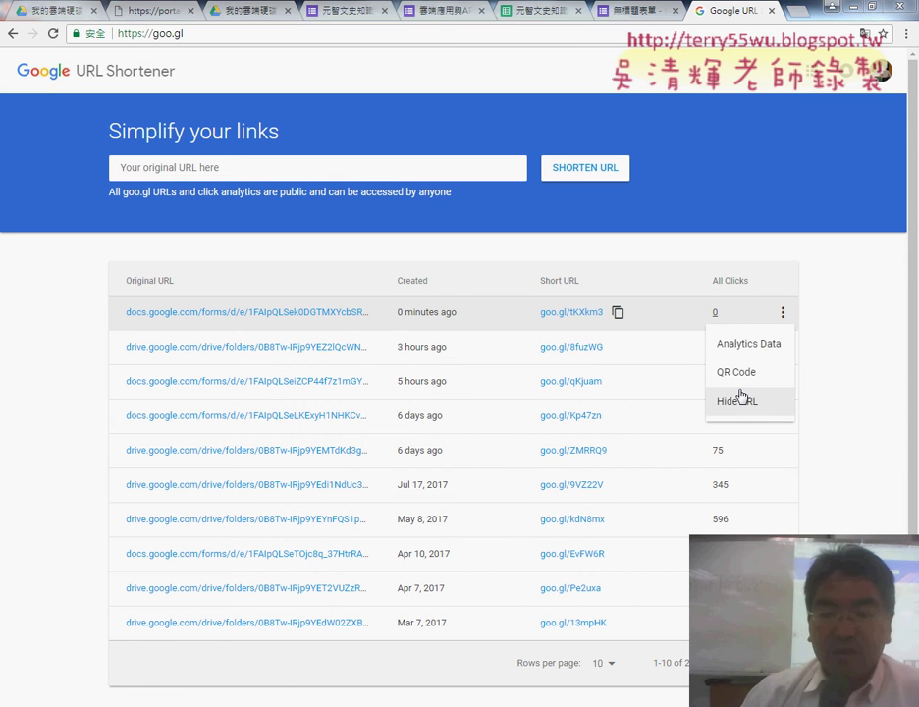
pyautogui.click(738, 374)
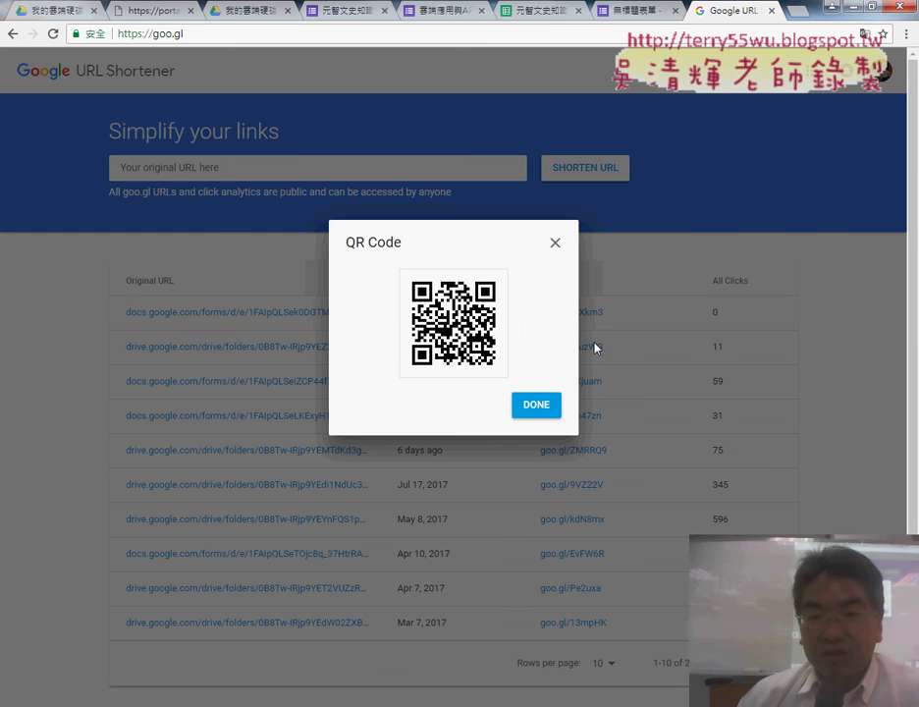
pyautogui.rightClick(454, 312)
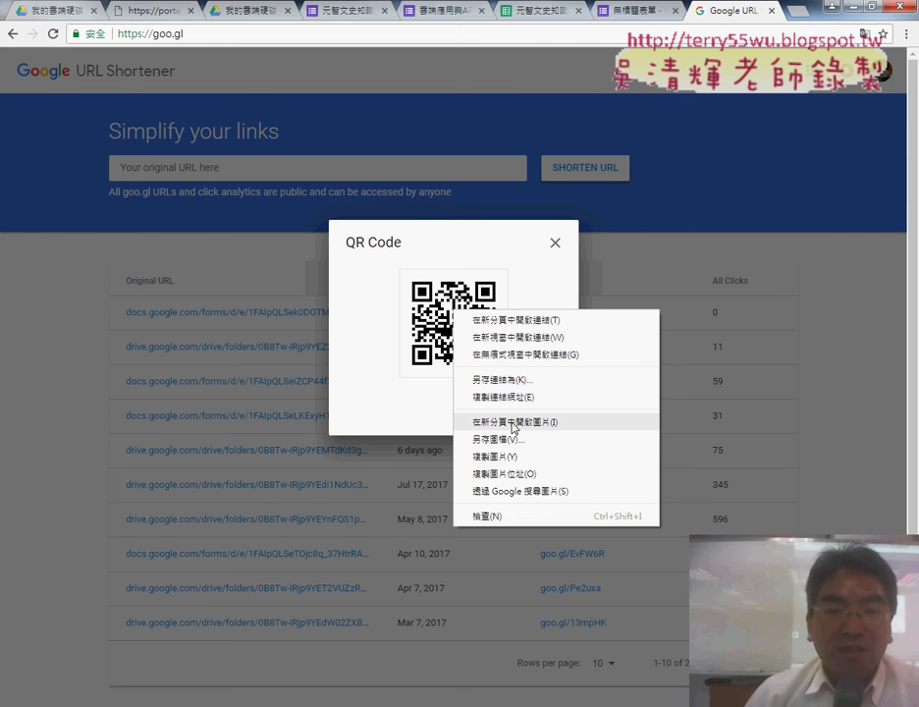
pyautogui.click(581, 241)
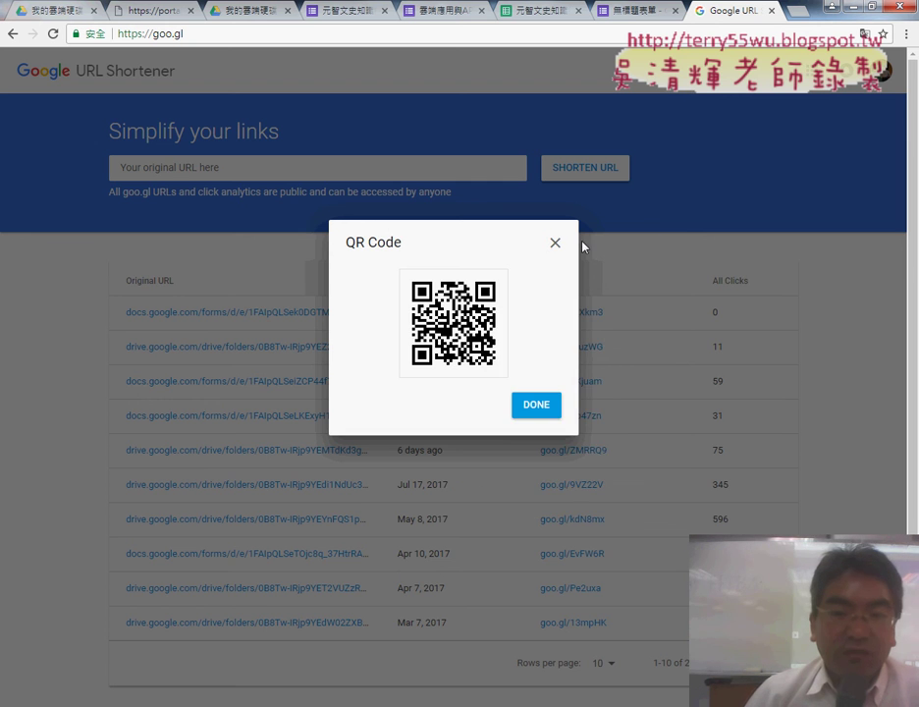
pyautogui.click(555, 242)
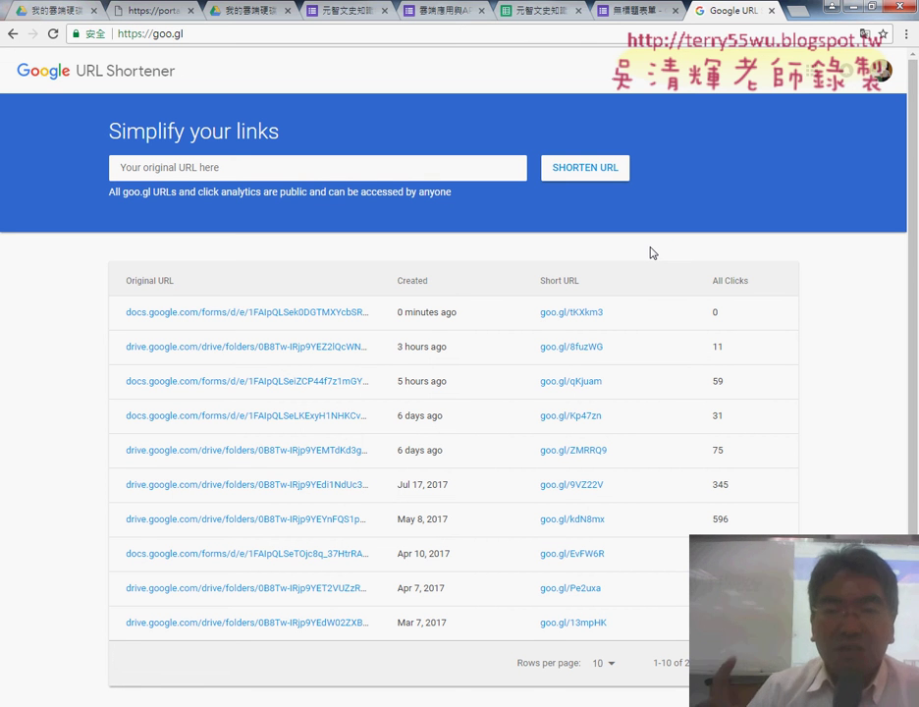
# Return to the untitled form 無標題表單, preview it and copy the preview's full web address
pyautogui.click(620, 11)
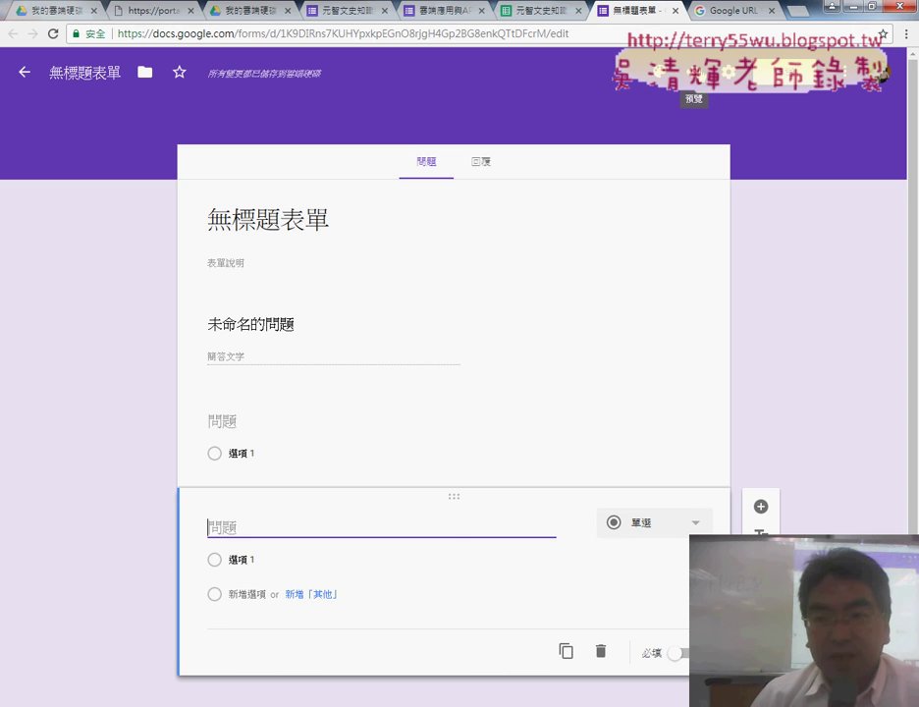
pyautogui.click(694, 73)
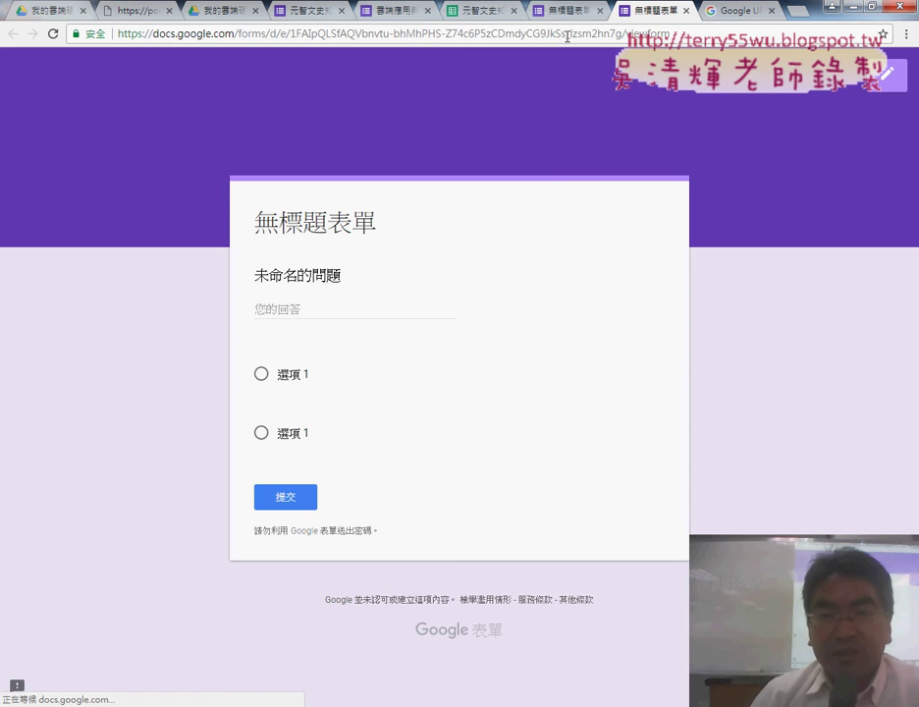
pyautogui.click(571, 35)
pyautogui.rightClick(570, 35)
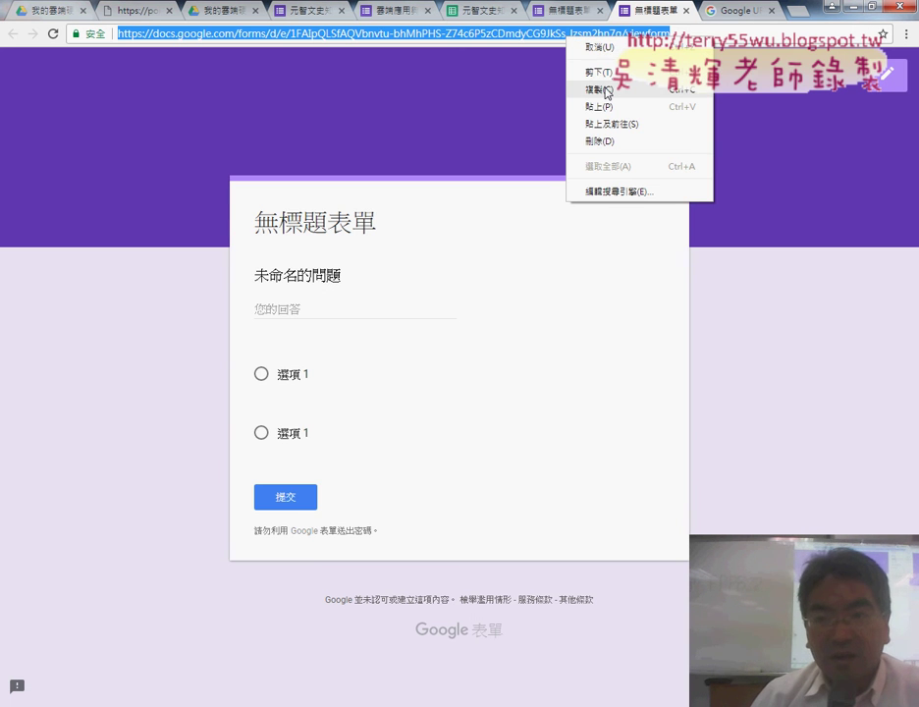
pyautogui.click(601, 89)
# Switch to Google URL Shortener and paste the copied form address as the original URL
pyautogui.click(727, 15)
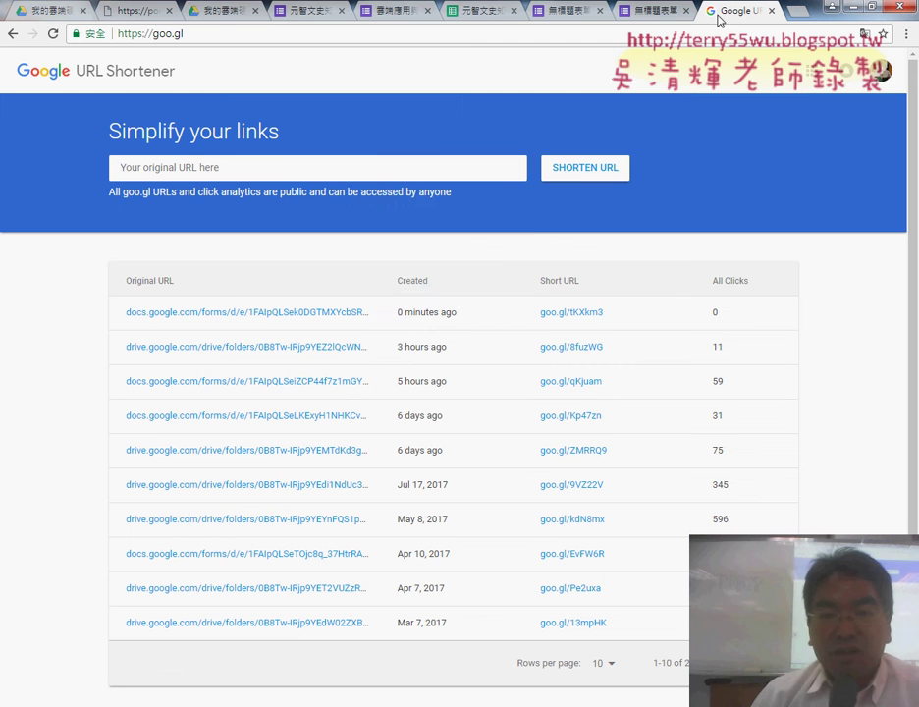
pyautogui.rightClick(379, 167)
pyautogui.click(426, 248)
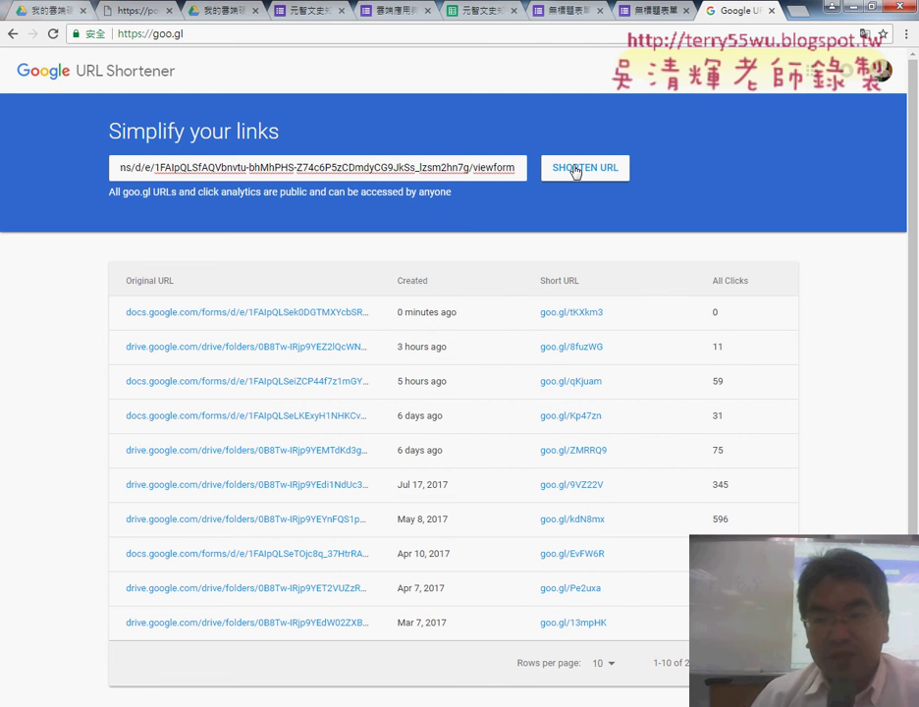
# Bring up the QR code of the newest short URL, goo.gl/tKXkm3, once more
pyautogui.moveTo(609, 312)
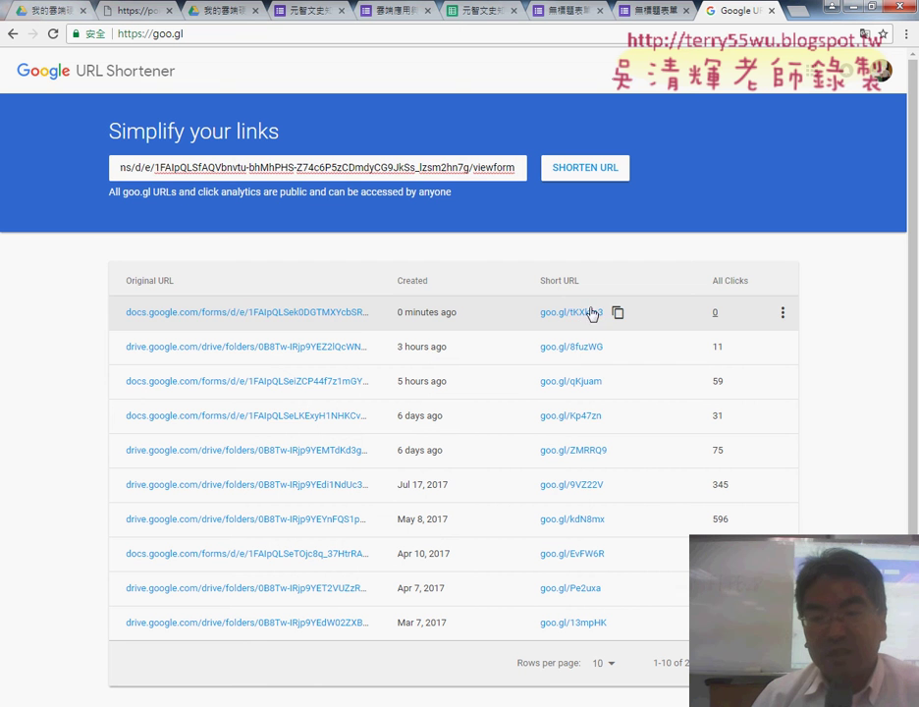
pyautogui.click(783, 313)
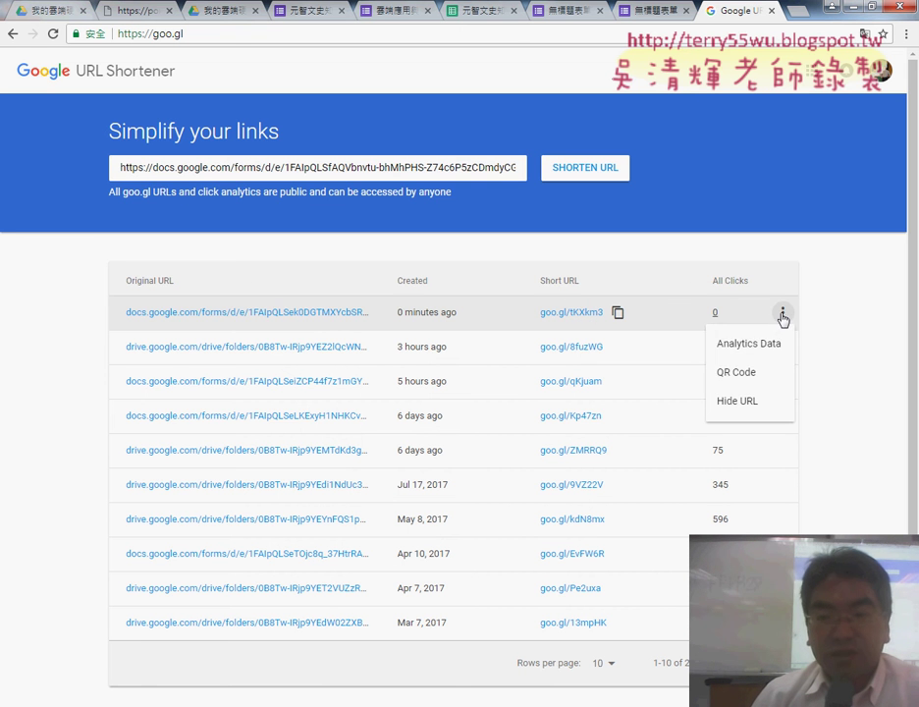
pyautogui.click(759, 377)
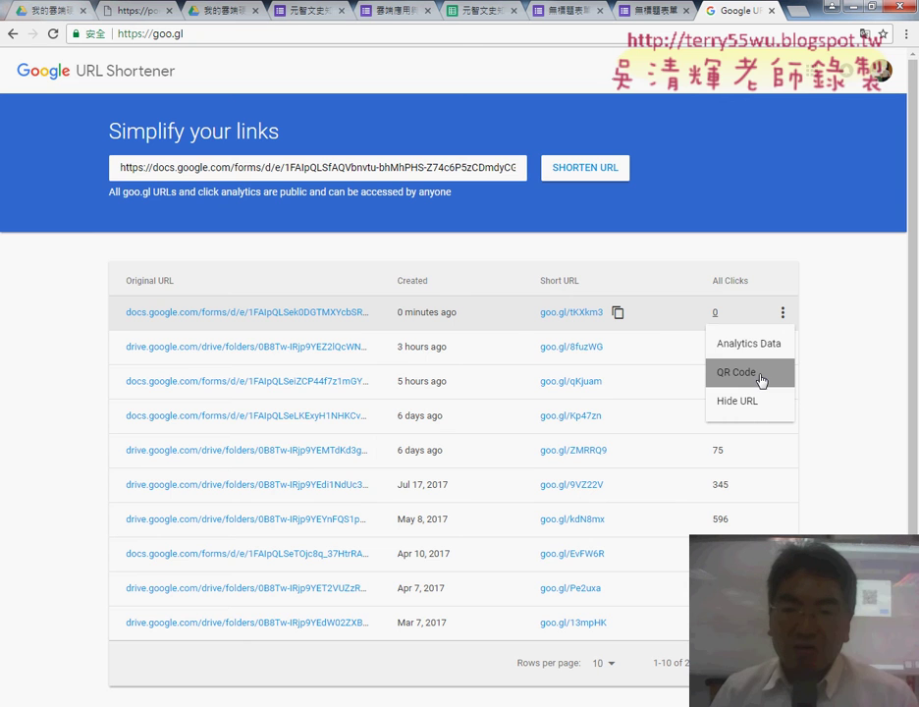